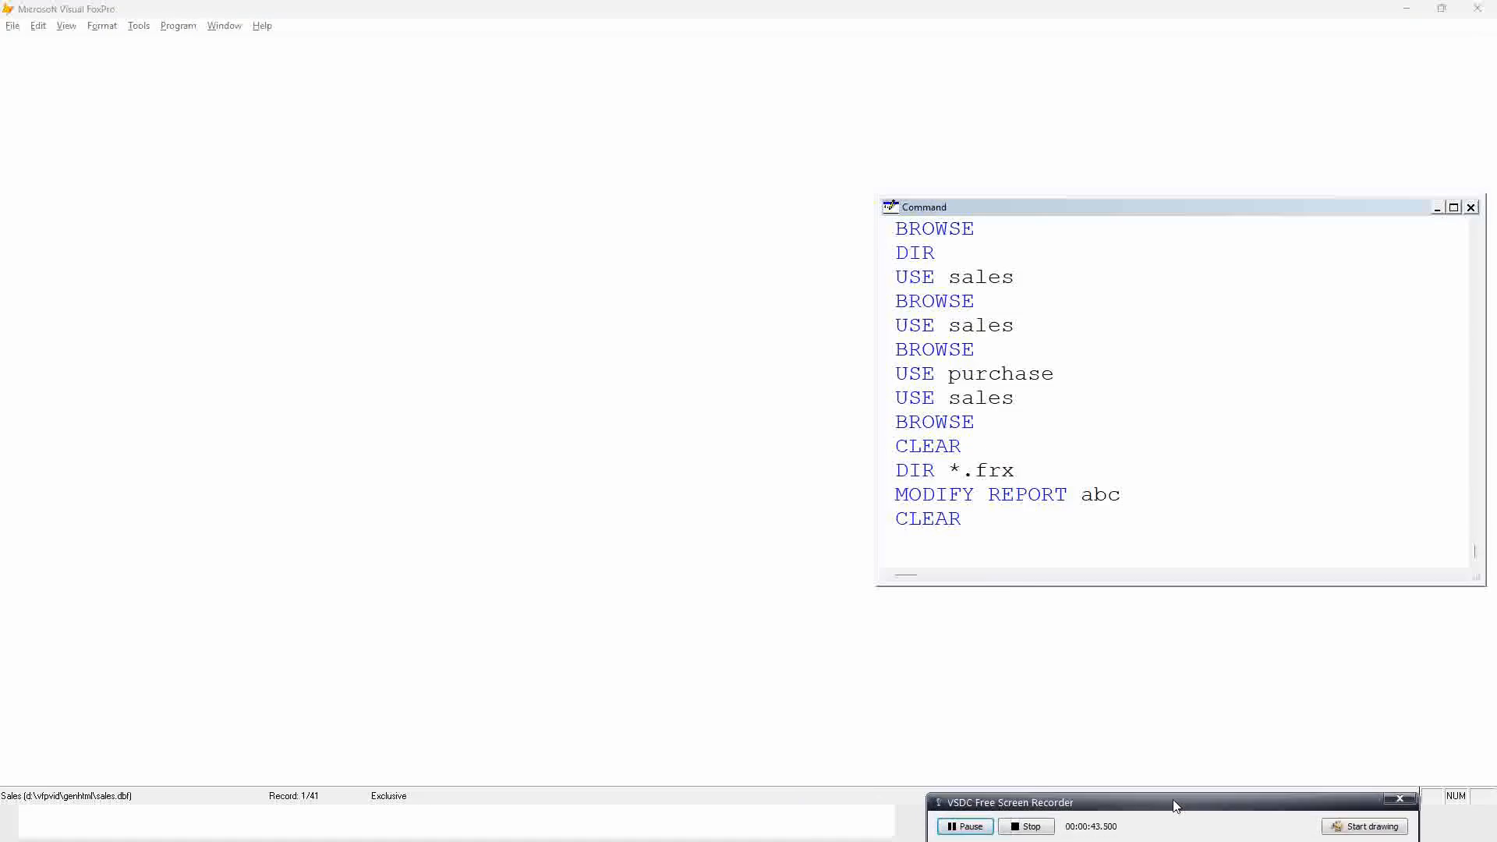
Open the report abc for editing by rerunning the earlier MODIFY REPORT abc command
click(966, 553)
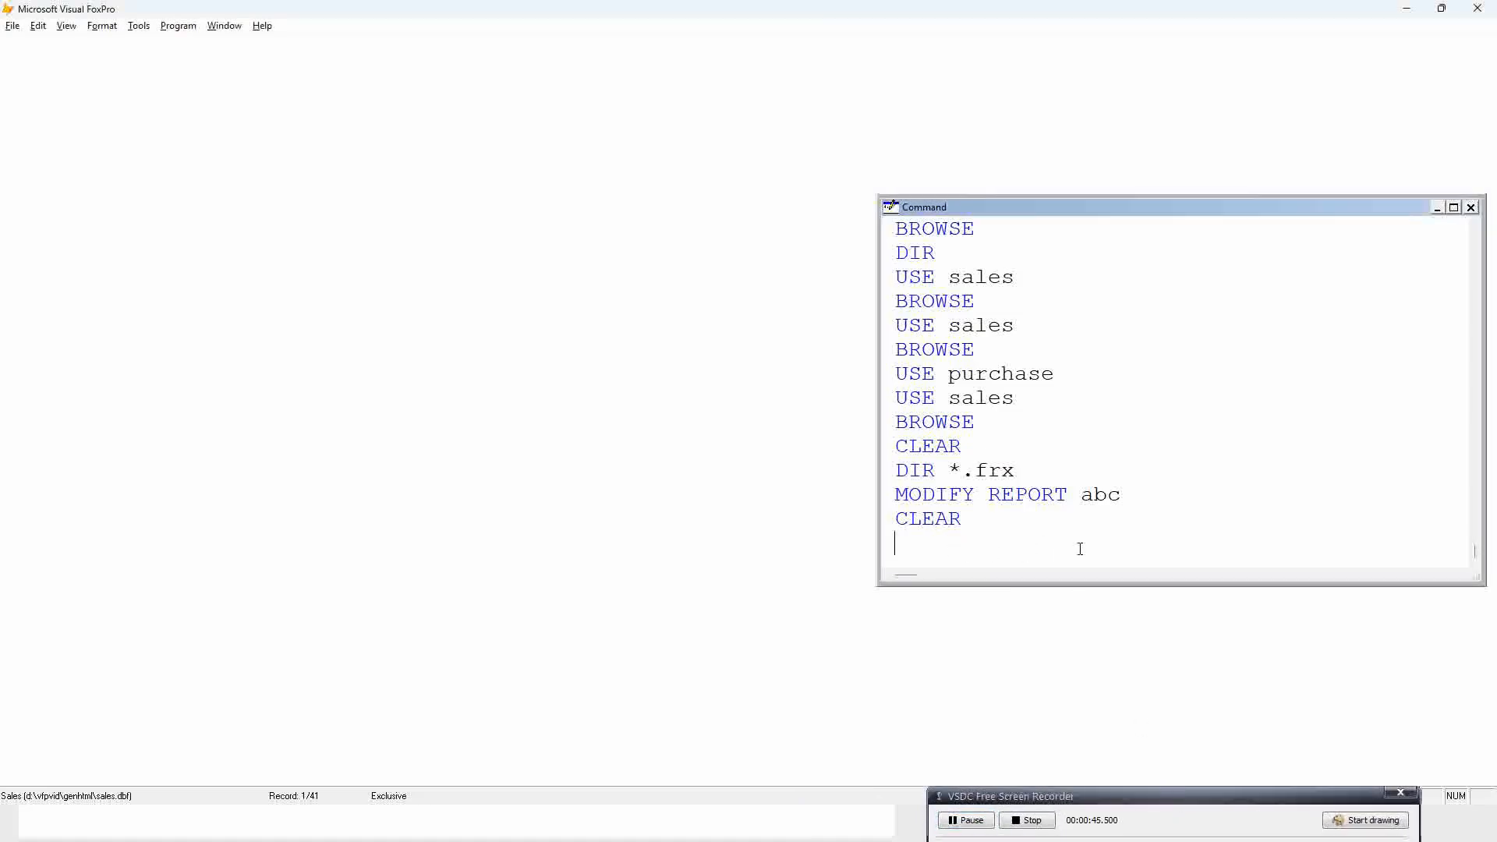
key(Up)
key(Up)
key(Return)
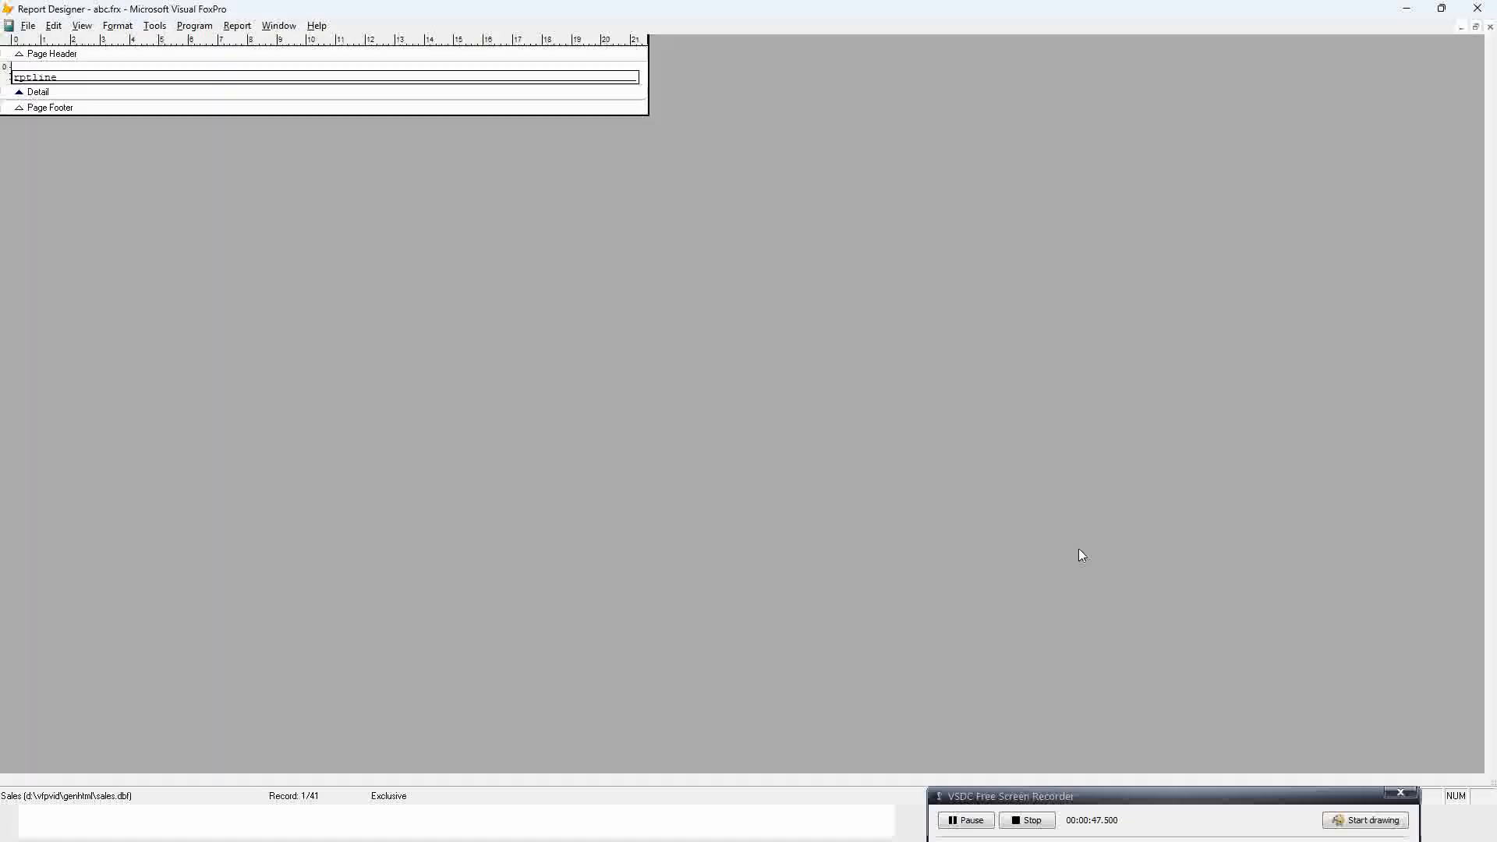
View the data environment of report abc and its salesrepo table, and close it
click(57, 26)
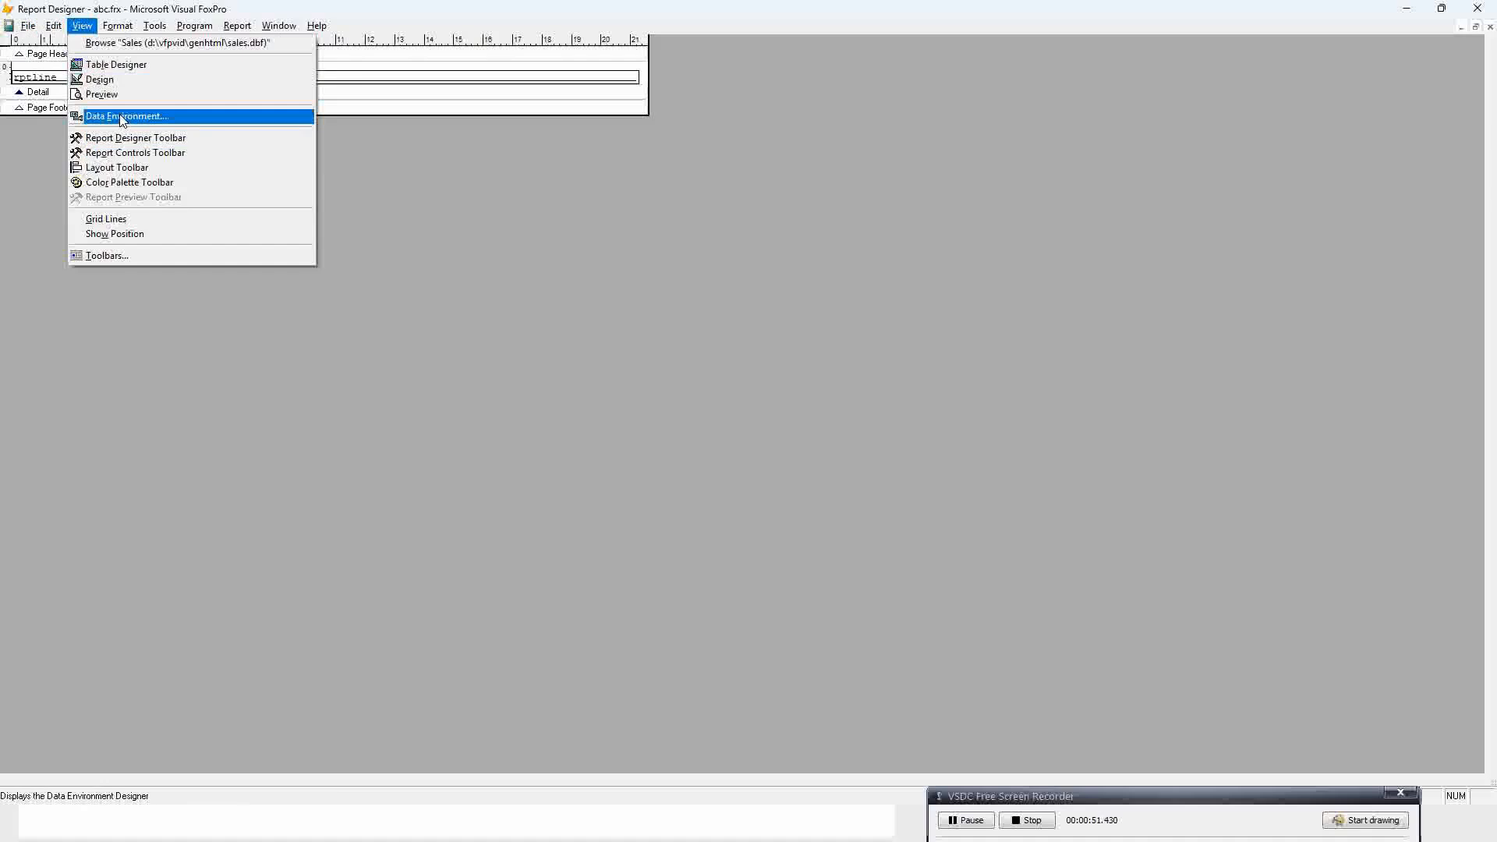
click(123, 115)
click(63, 265)
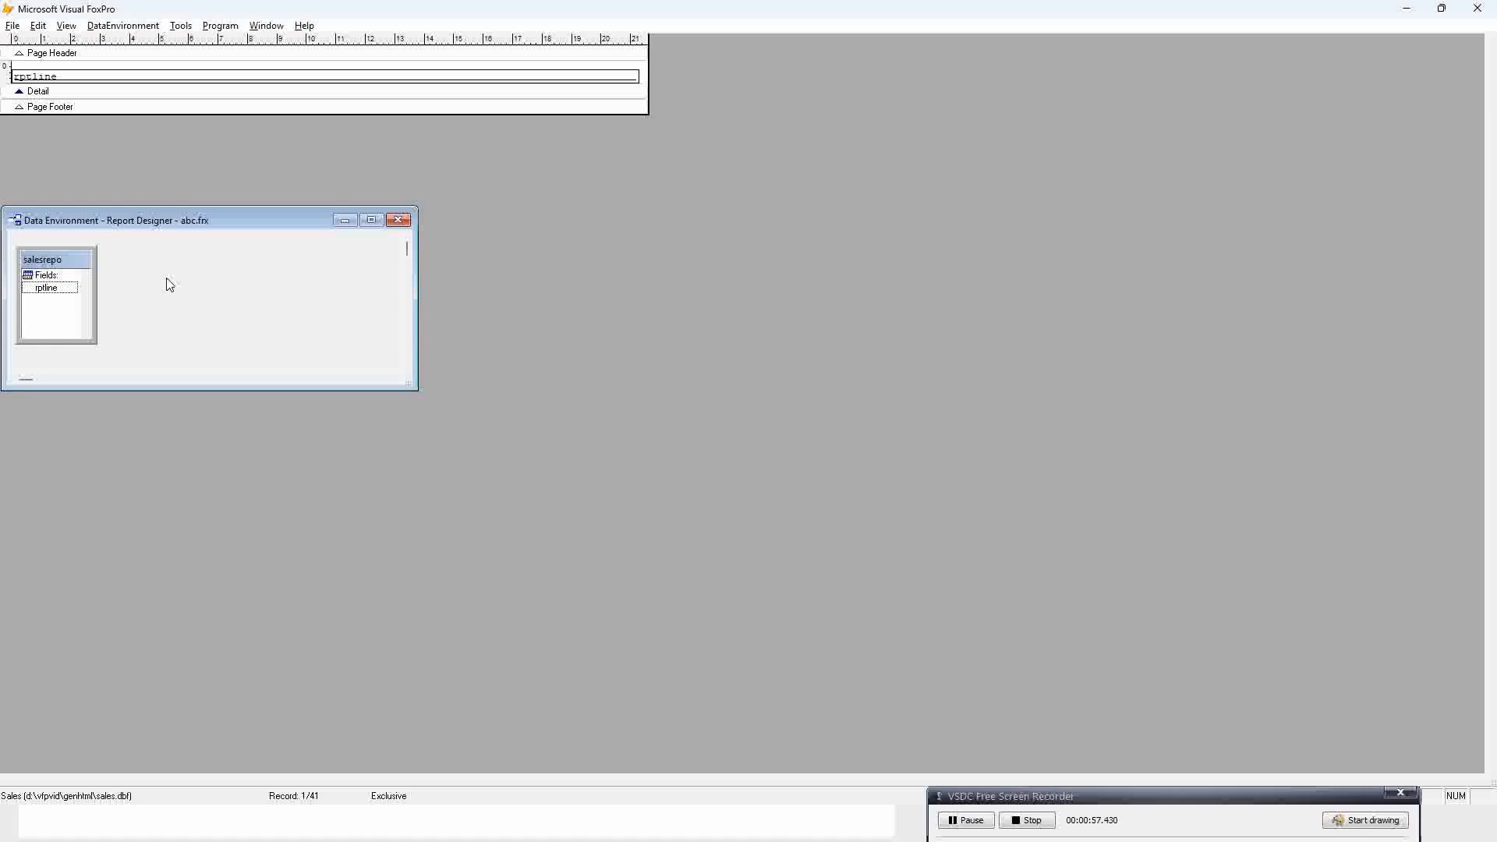
click(399, 220)
Reopen the data environment of report abc and check which tables could be added, without adding one
click(88, 29)
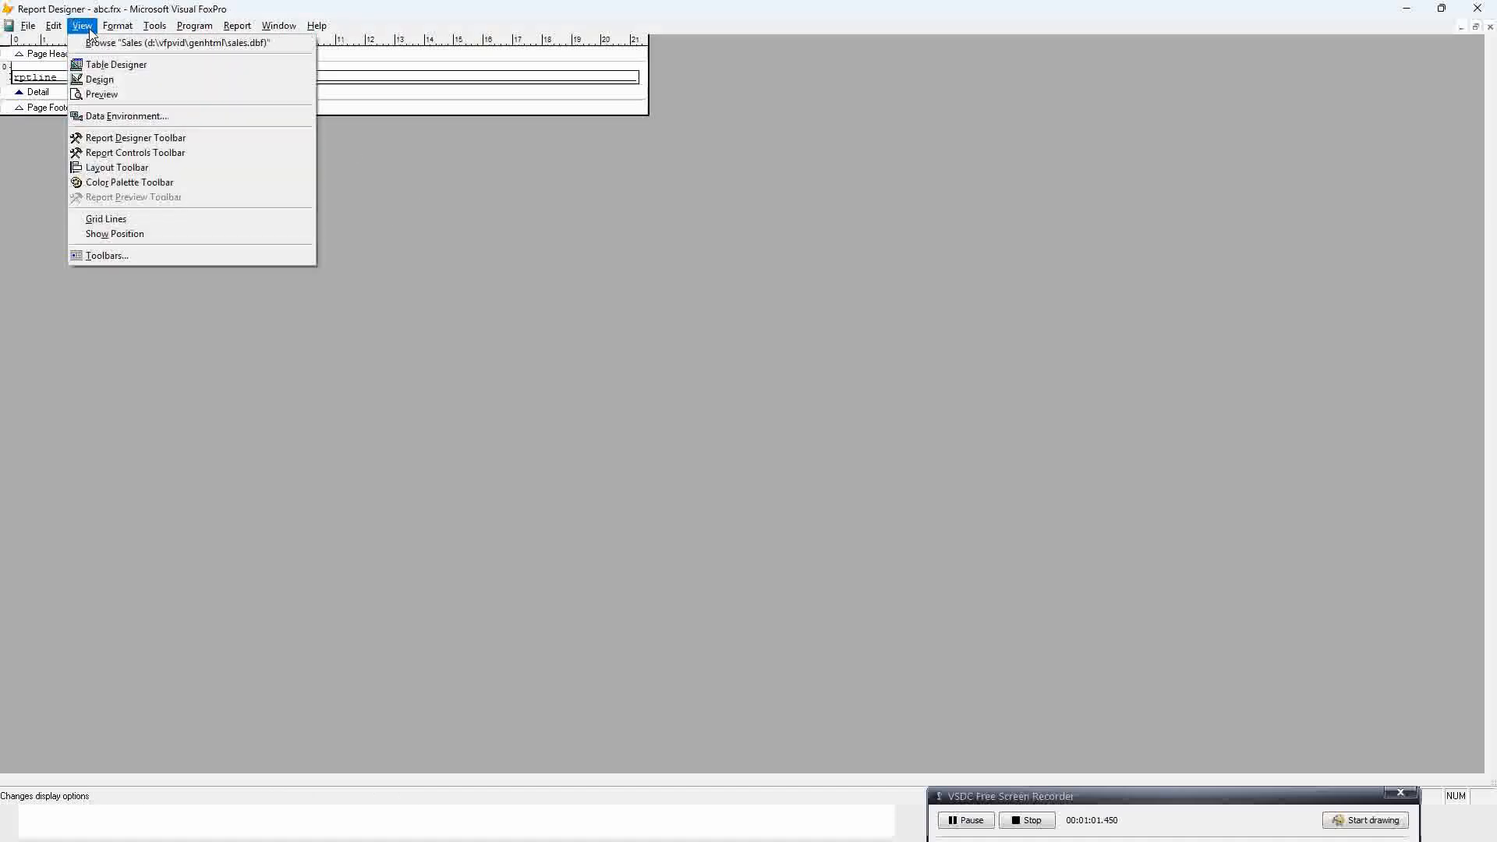
click(108, 117)
click(121, 26)
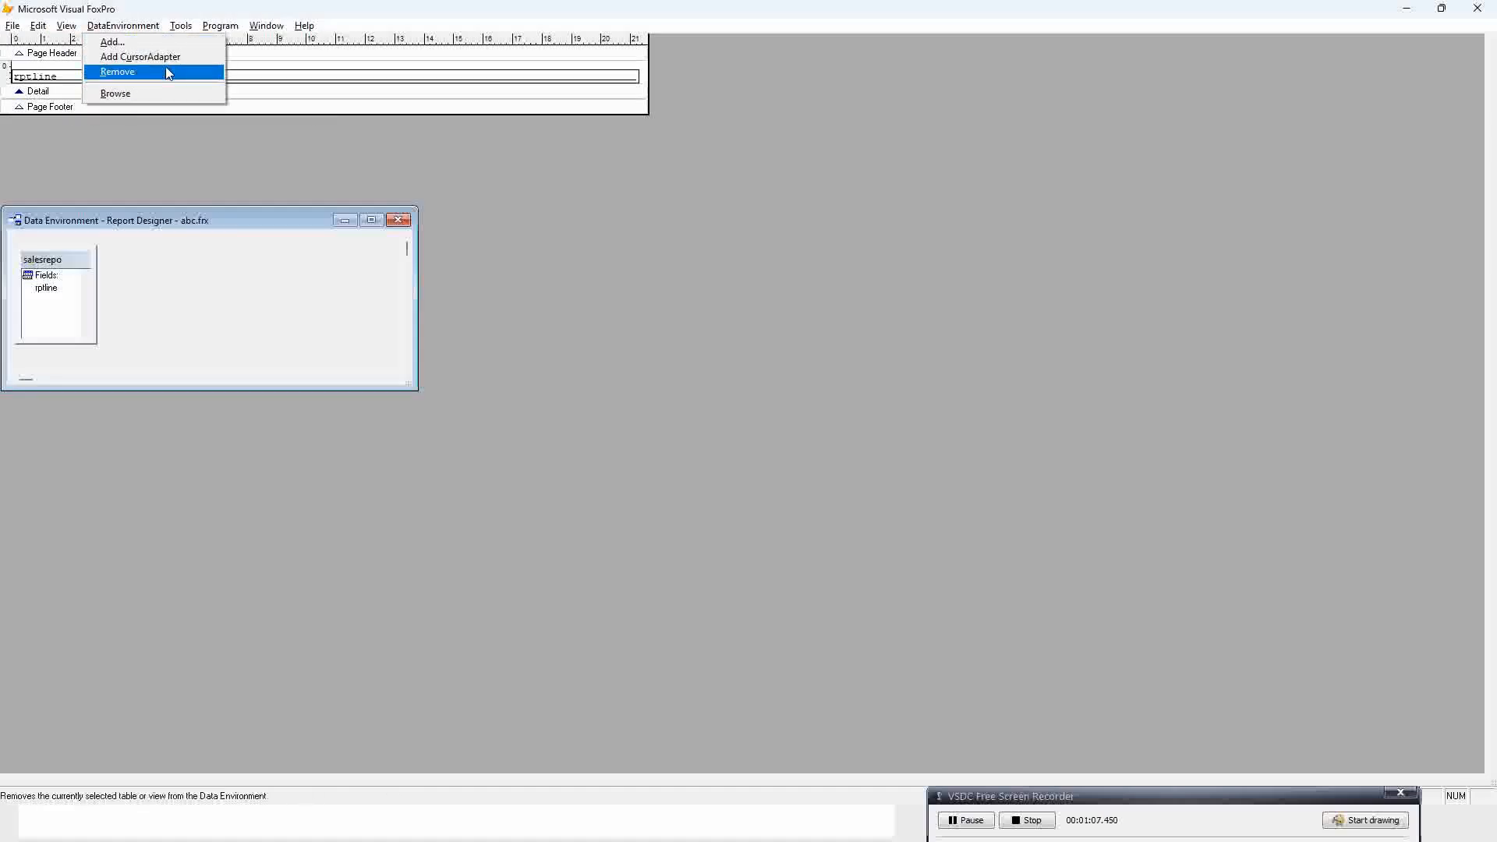
click(142, 48)
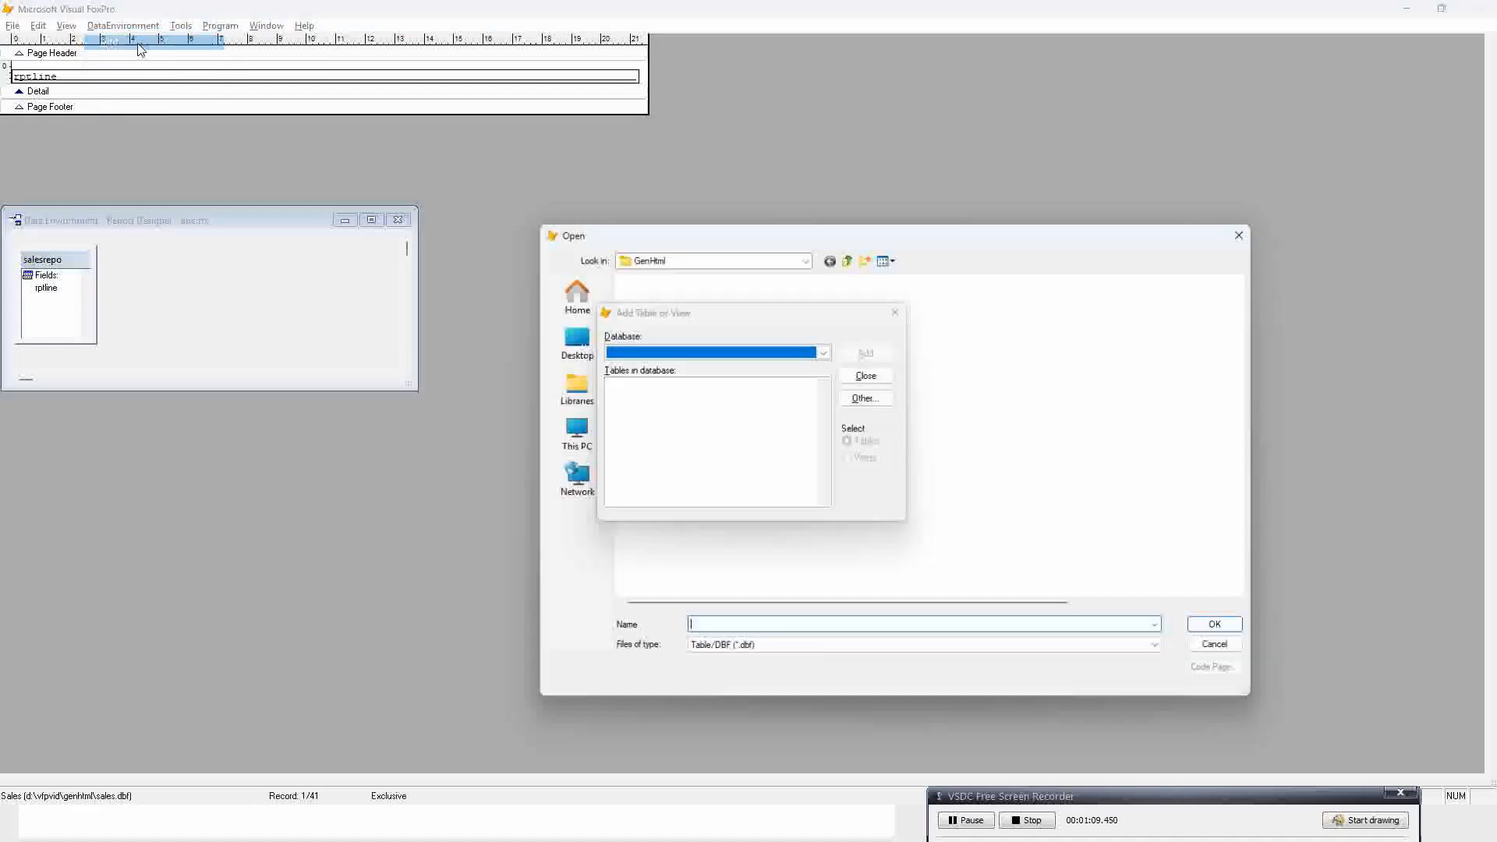
click(1225, 650)
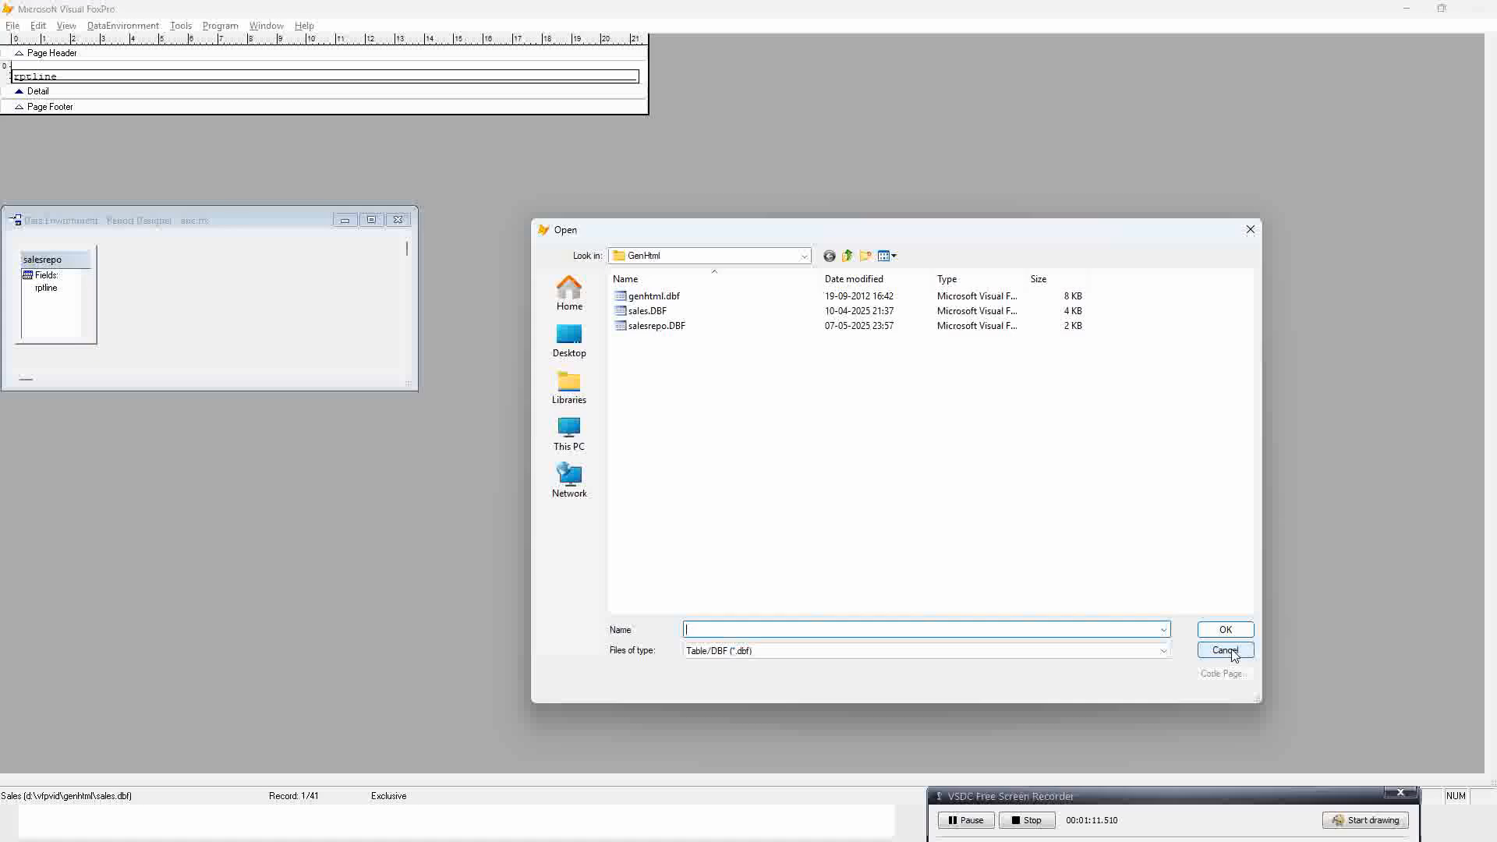
Examine the salesrepo cursor's properties in the data environment, including Name and the available Order choices
right_click(50, 270)
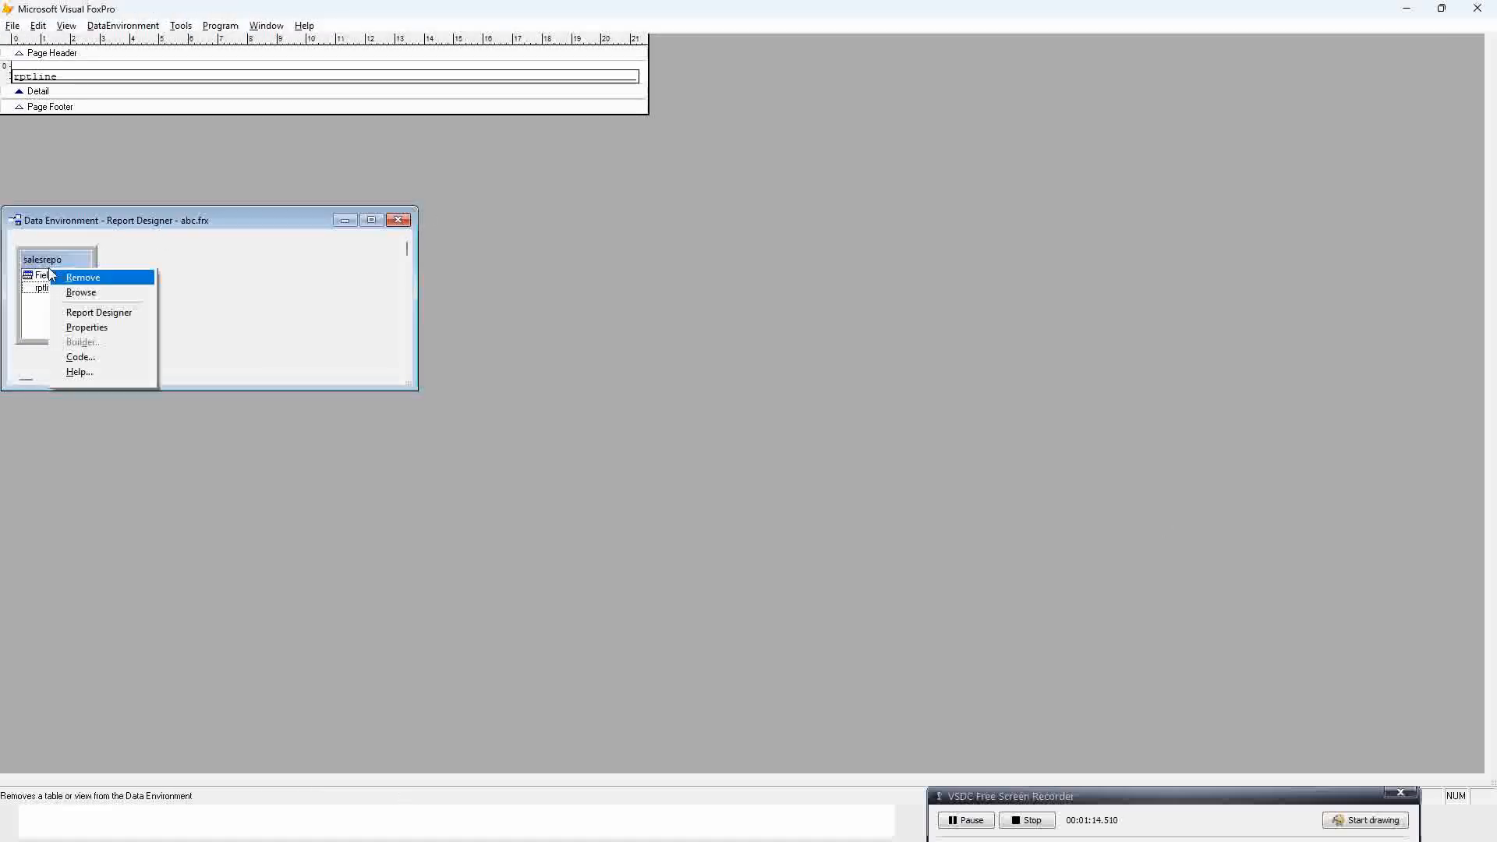
click(102, 328)
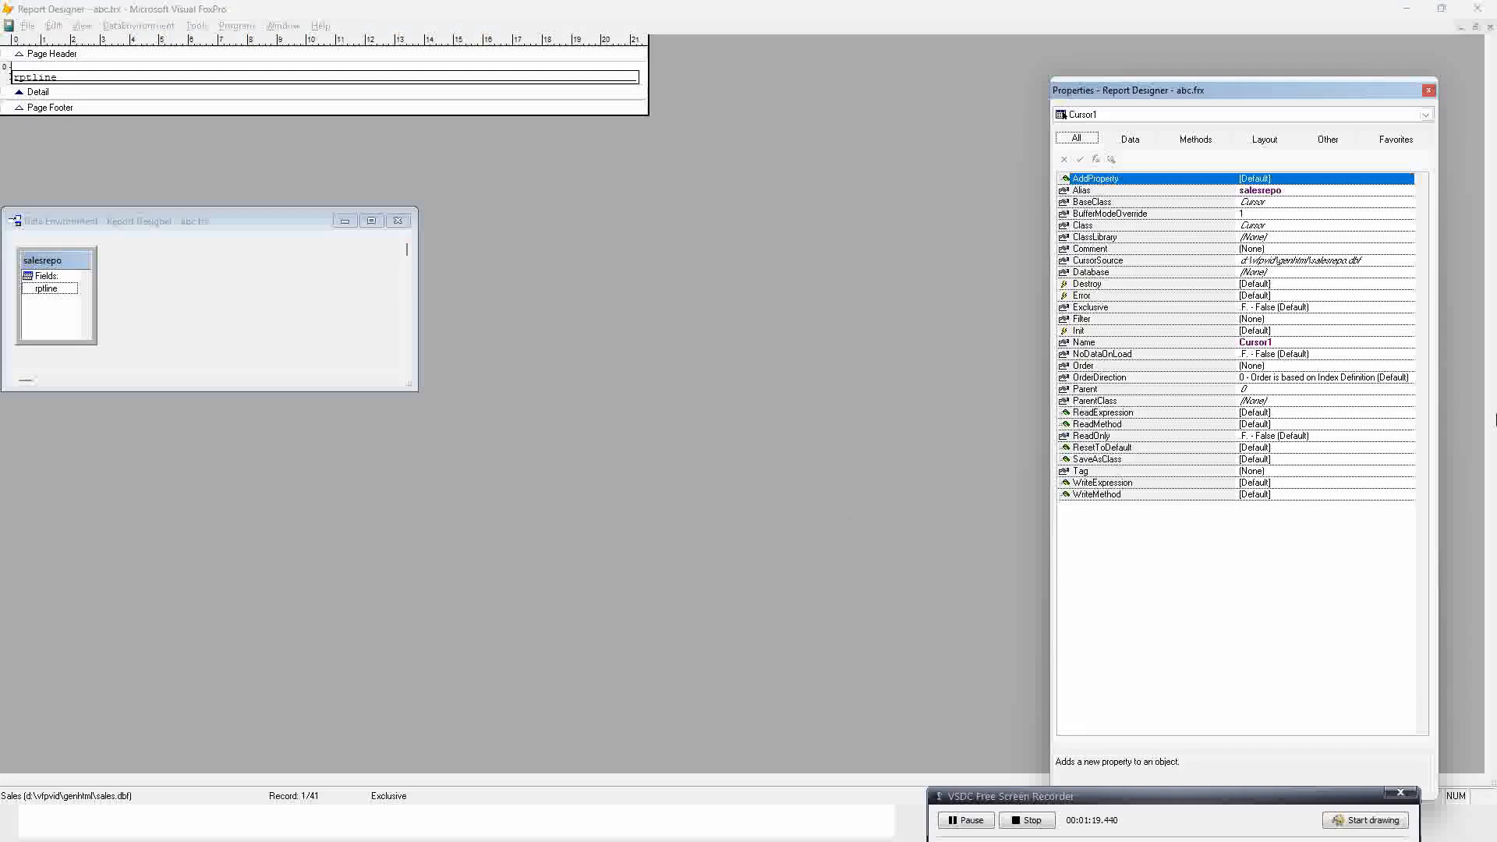
click(1157, 345)
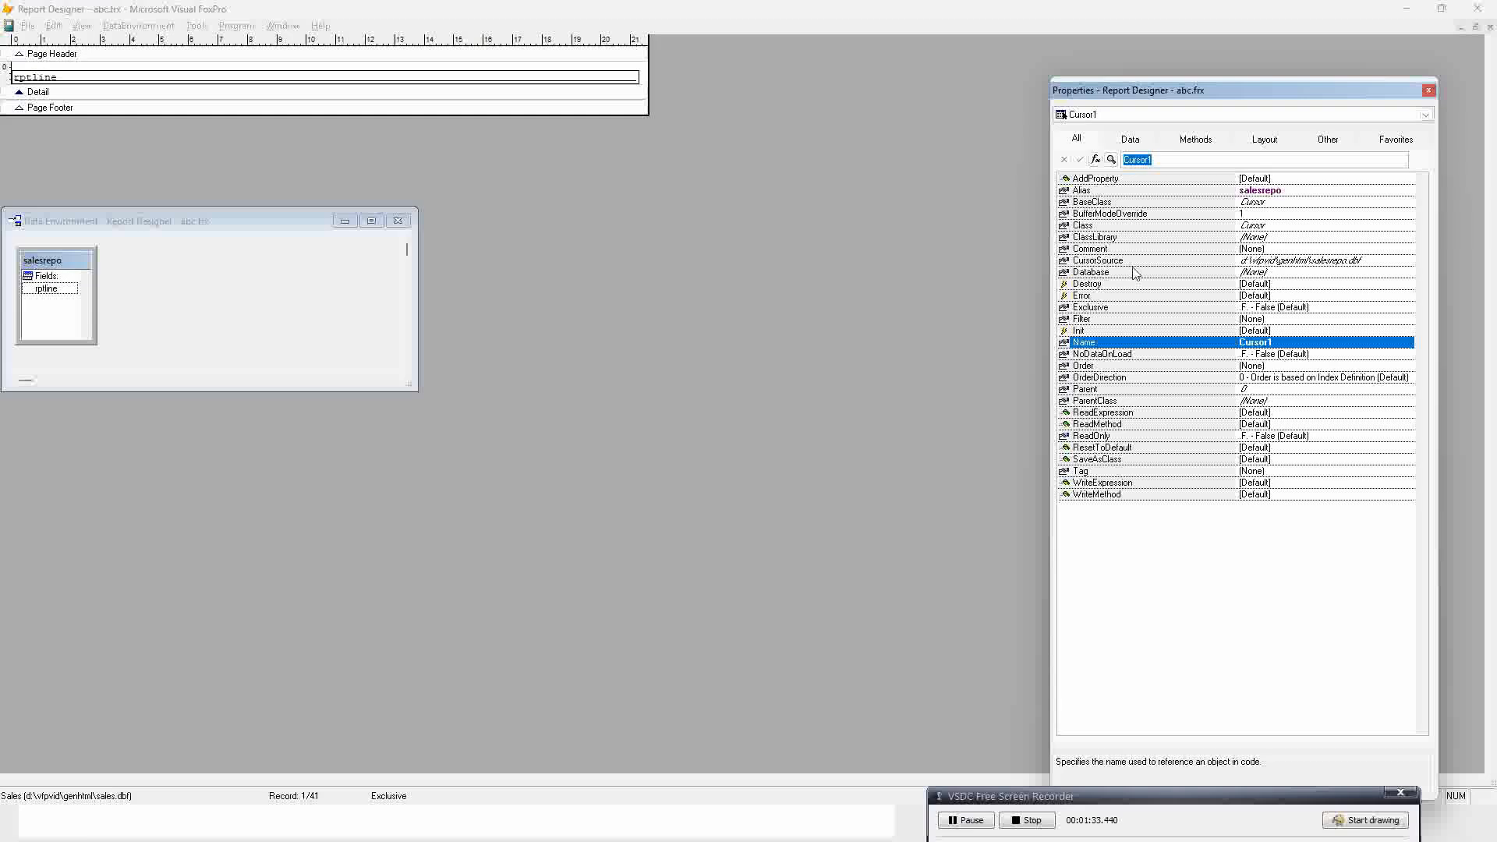
click(1139, 366)
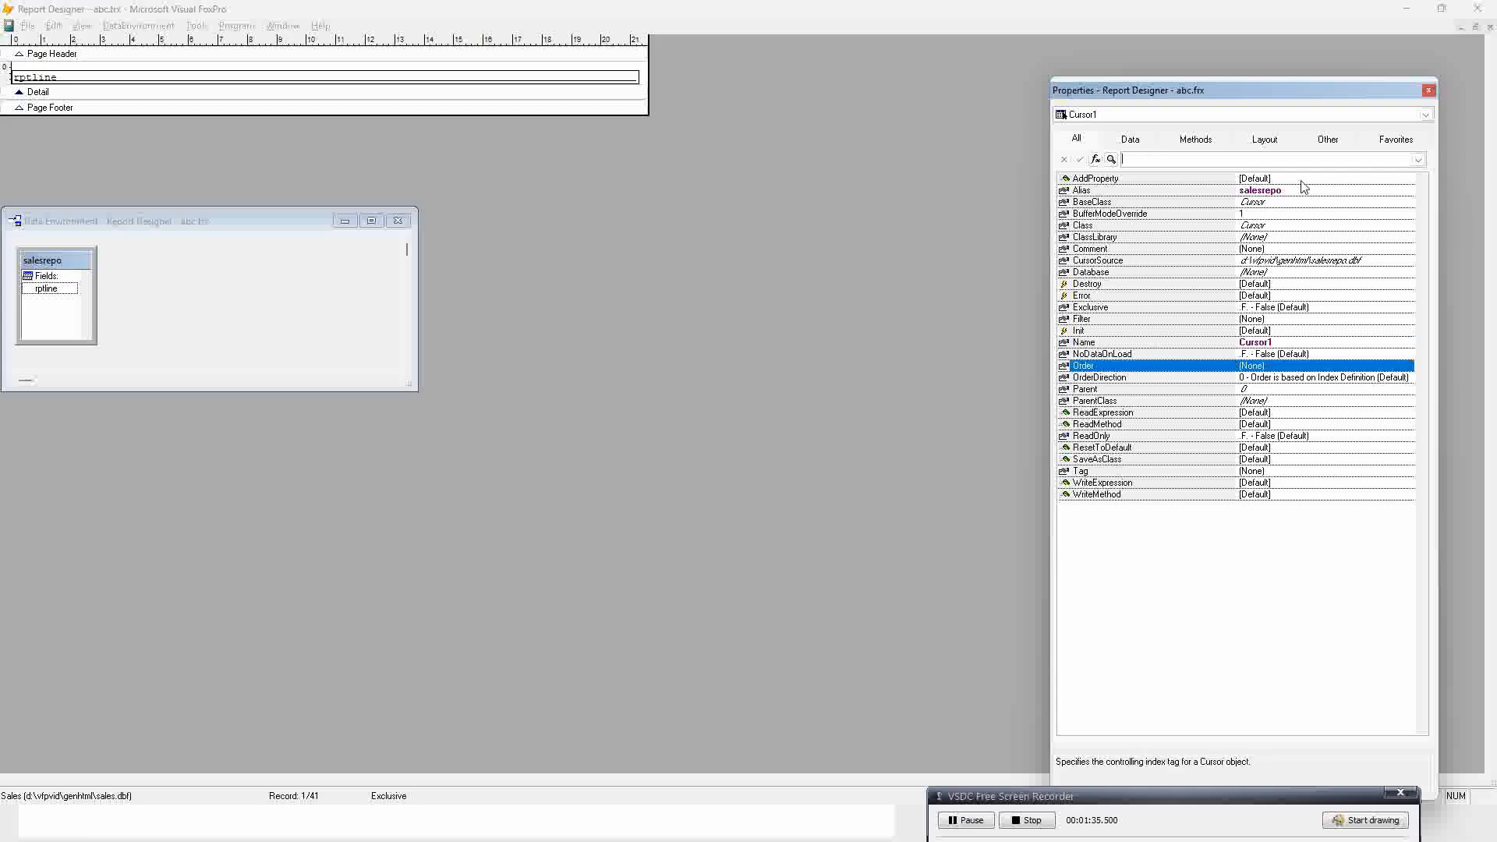
click(1420, 160)
click(1420, 160)
click(1429, 90)
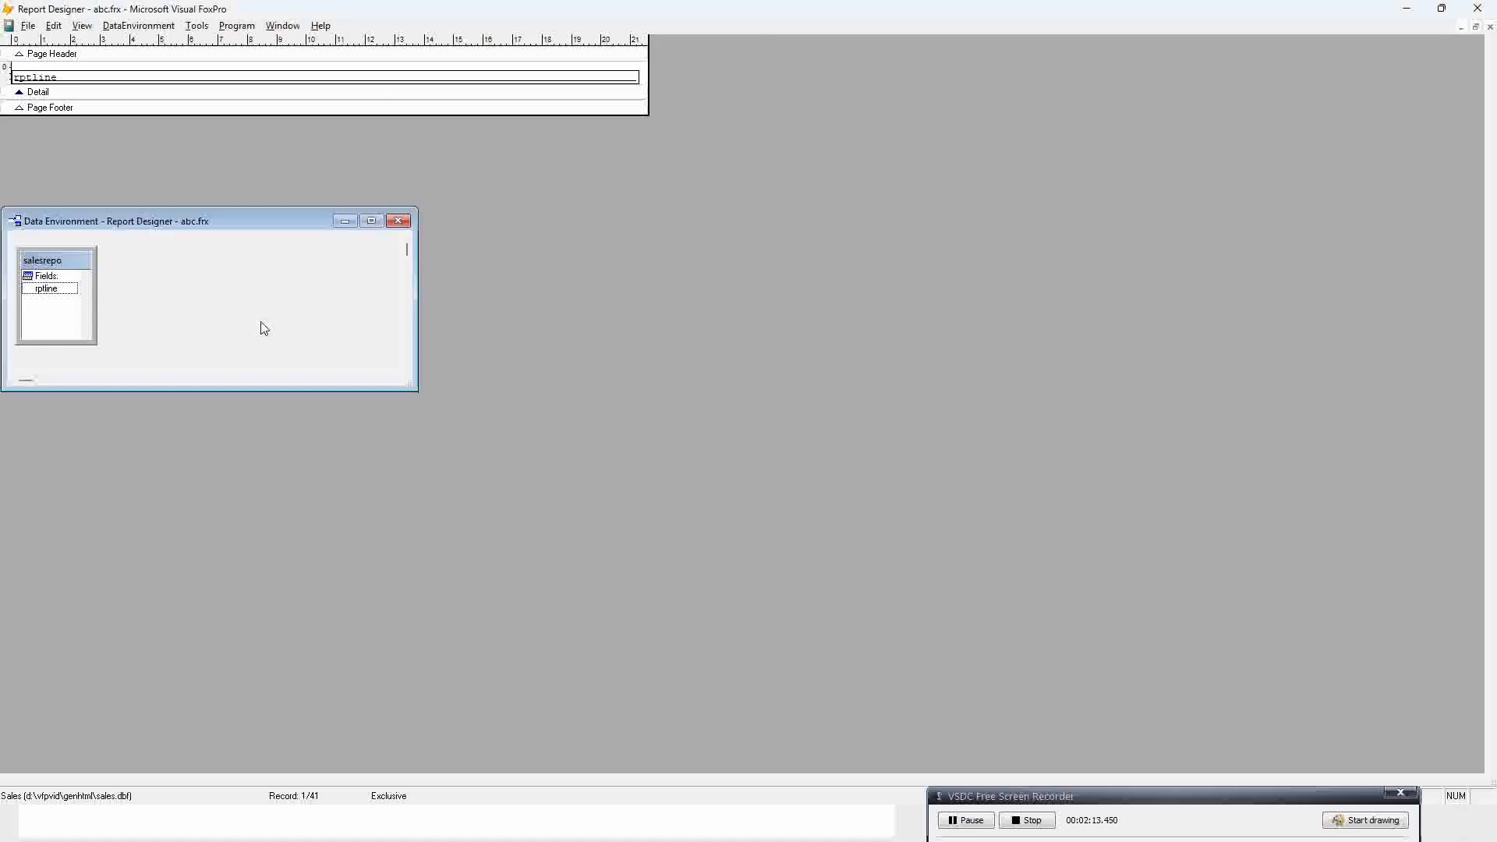
Close the data environment and the designer of report abc, returning to the Command window
click(131, 287)
click(245, 179)
key(Escape)
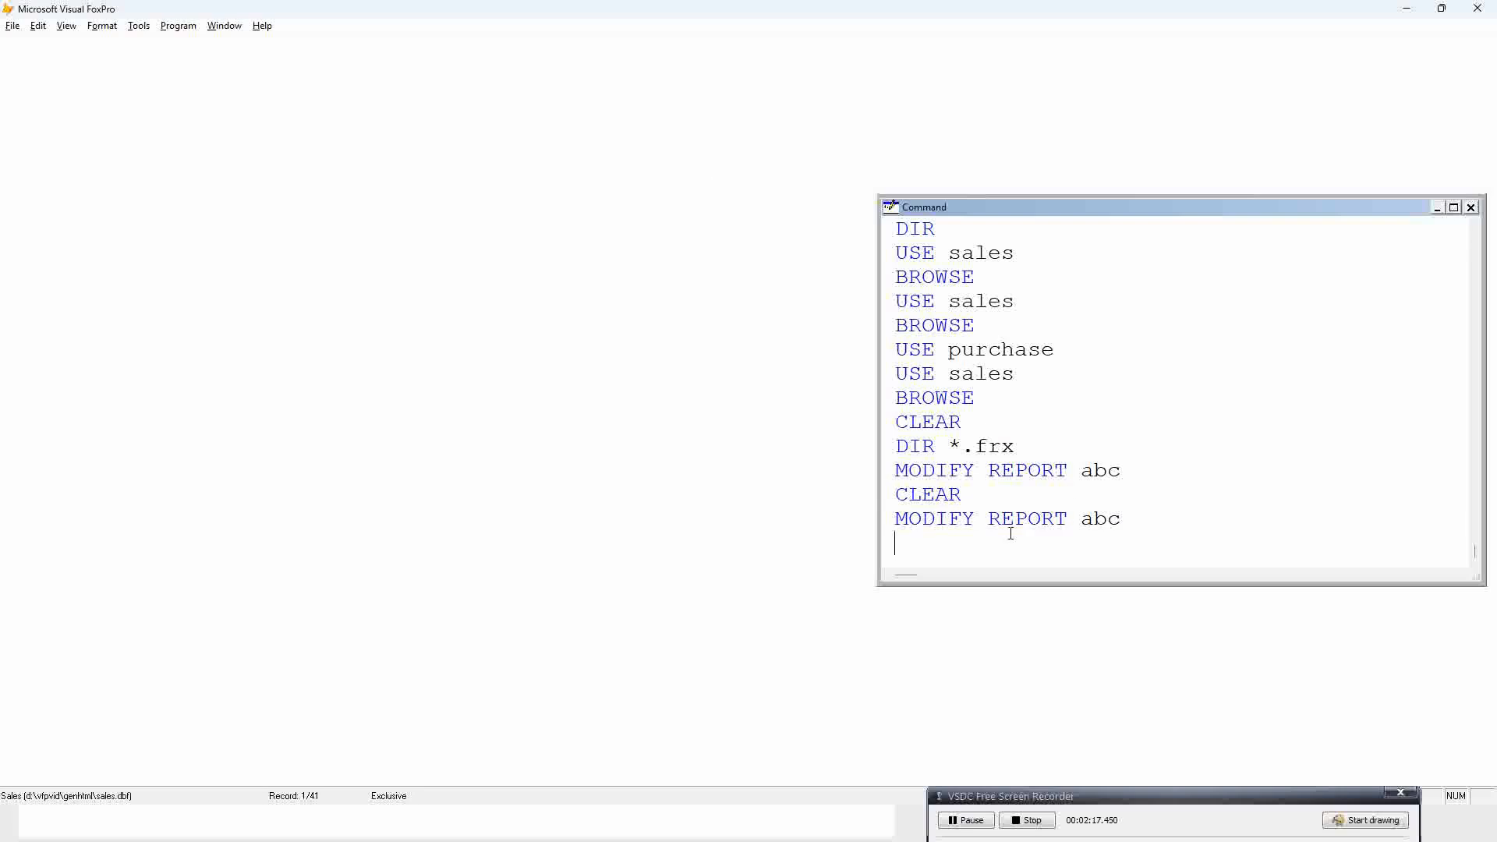
text(c)
key(BackSpace)
text(abc.frx abc.frt)
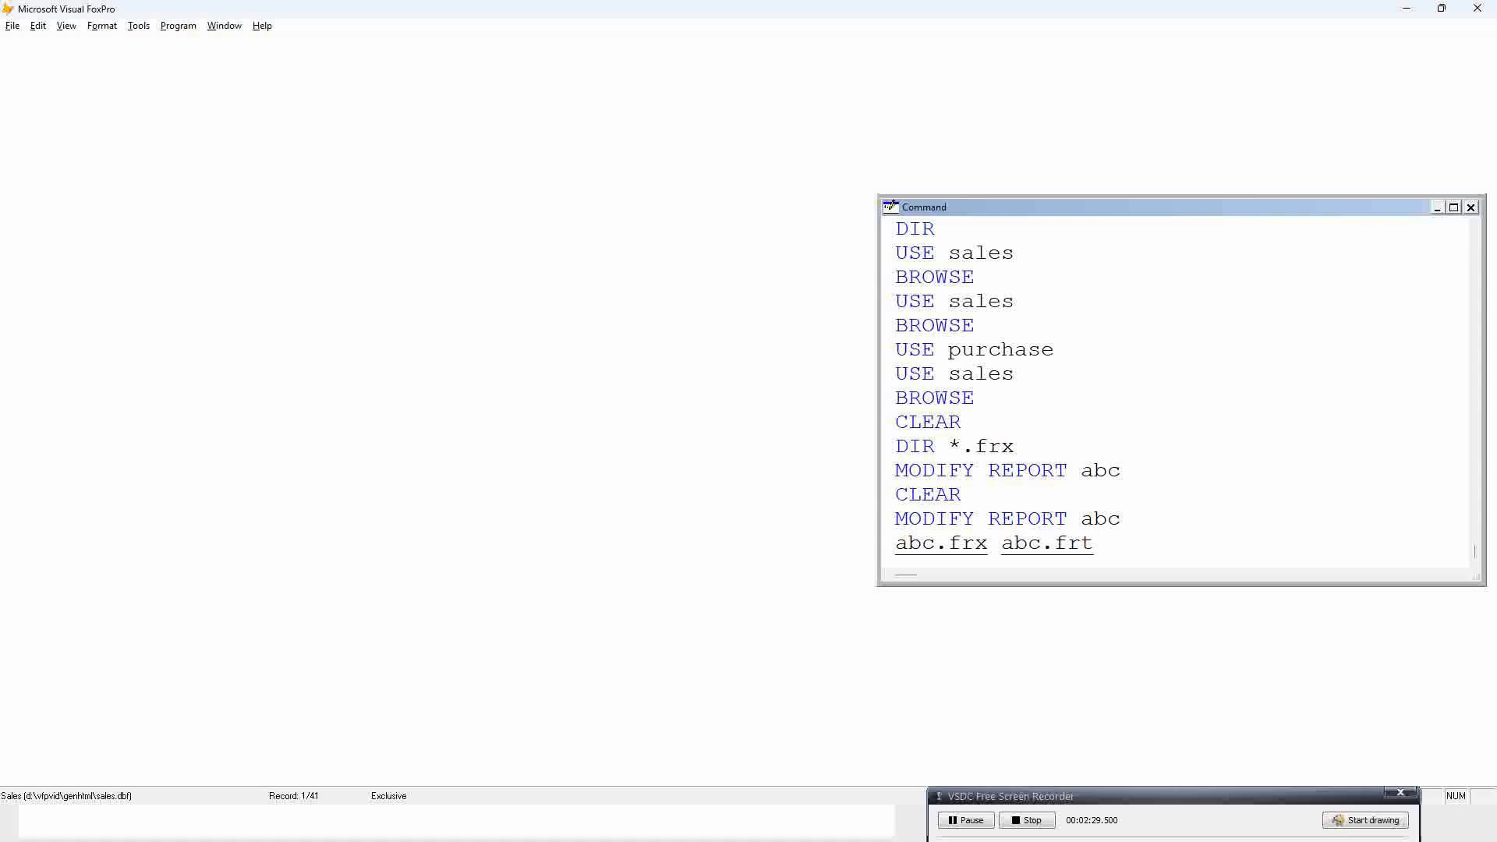
key(Escape)
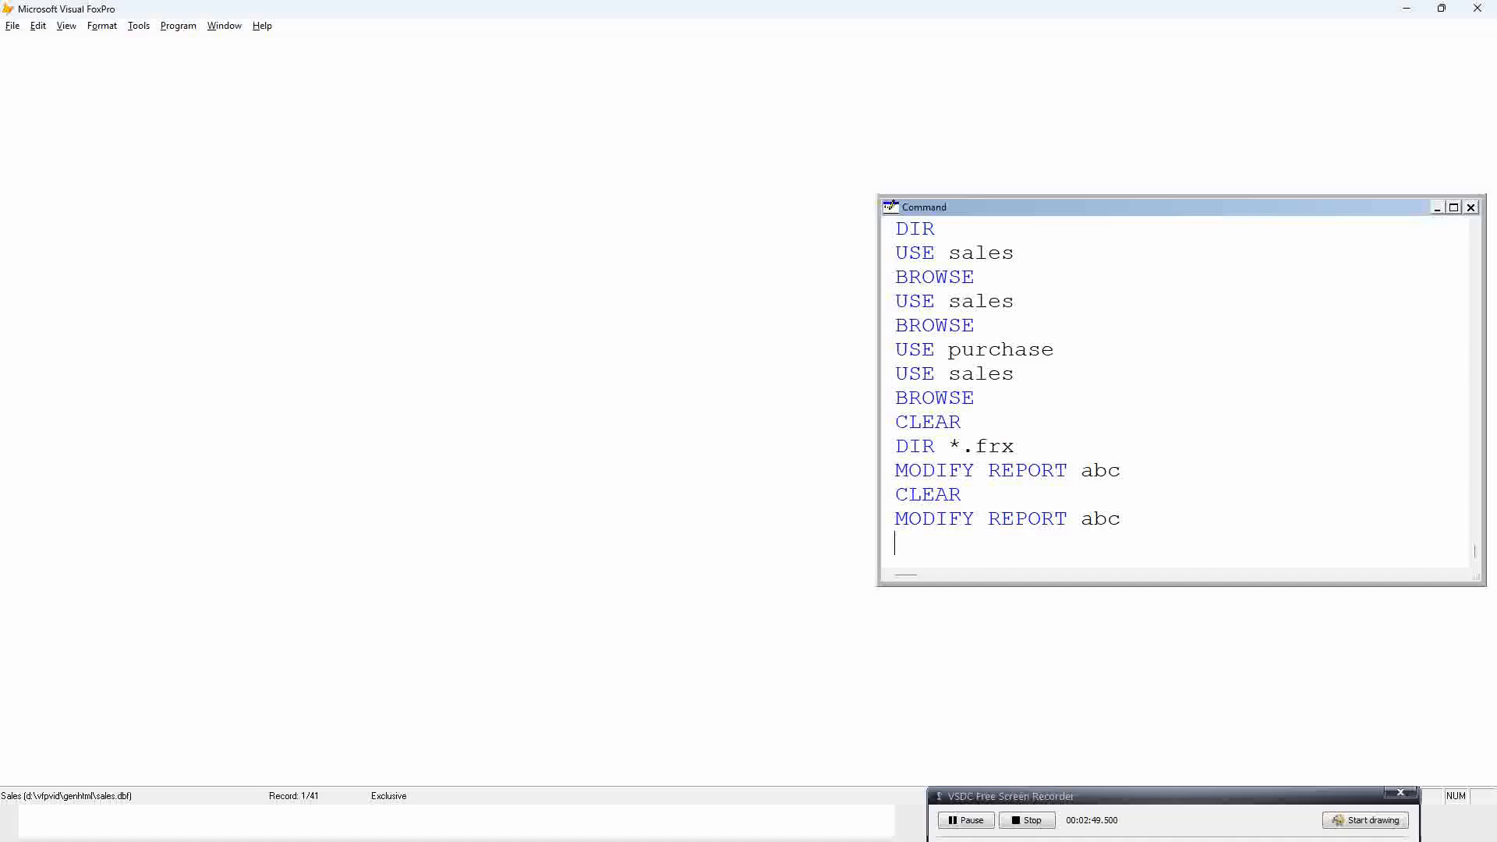
Create a new report with the command MODIFY REPORT abc2
key(Up)
key(End)
text(2)
key(Return)
View the data environment of the new report abc2 and close it
click(67, 26)
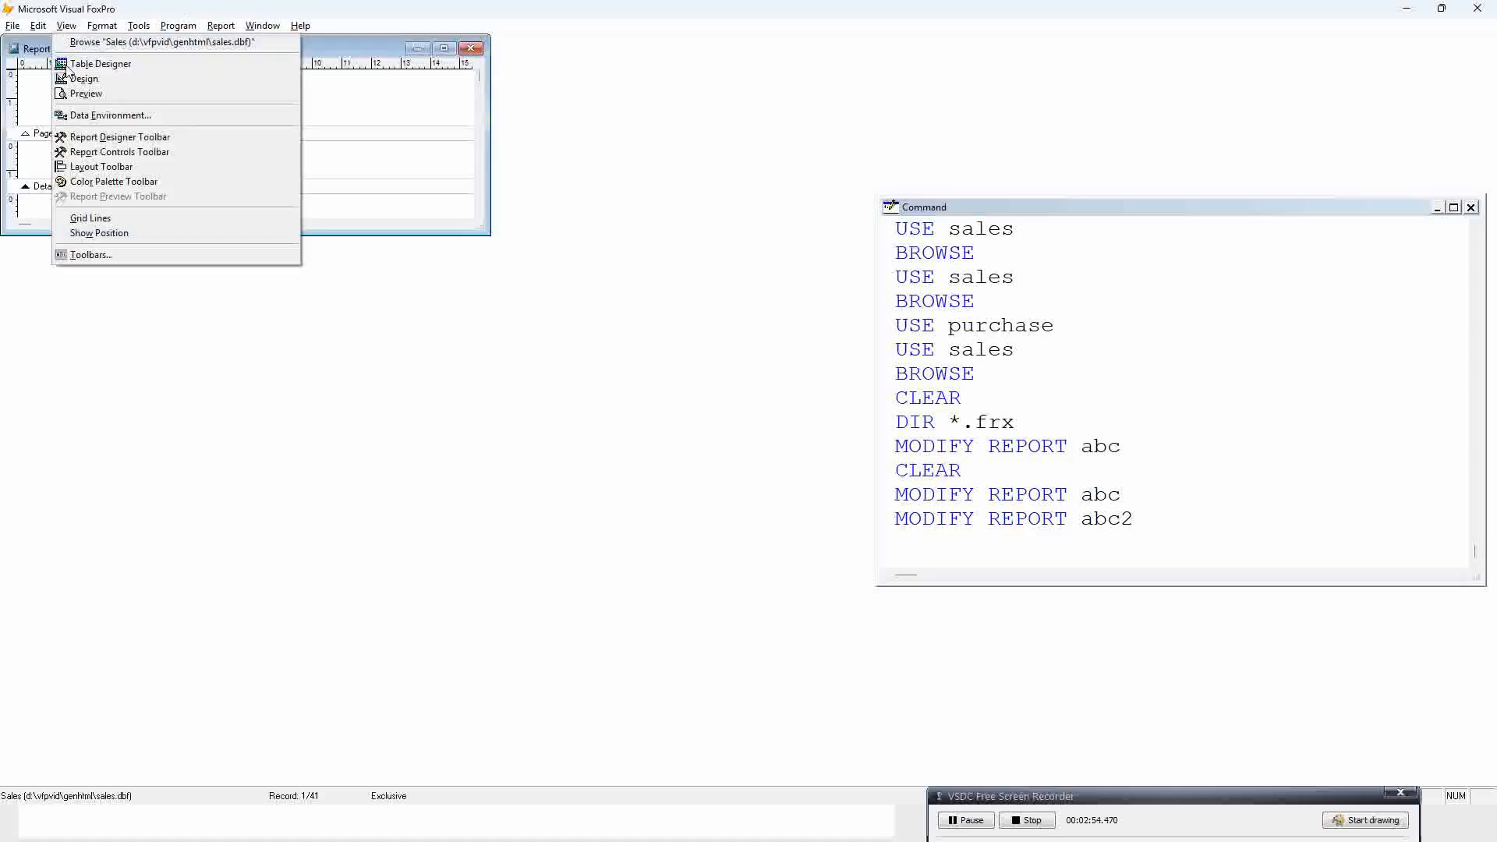
click(120, 115)
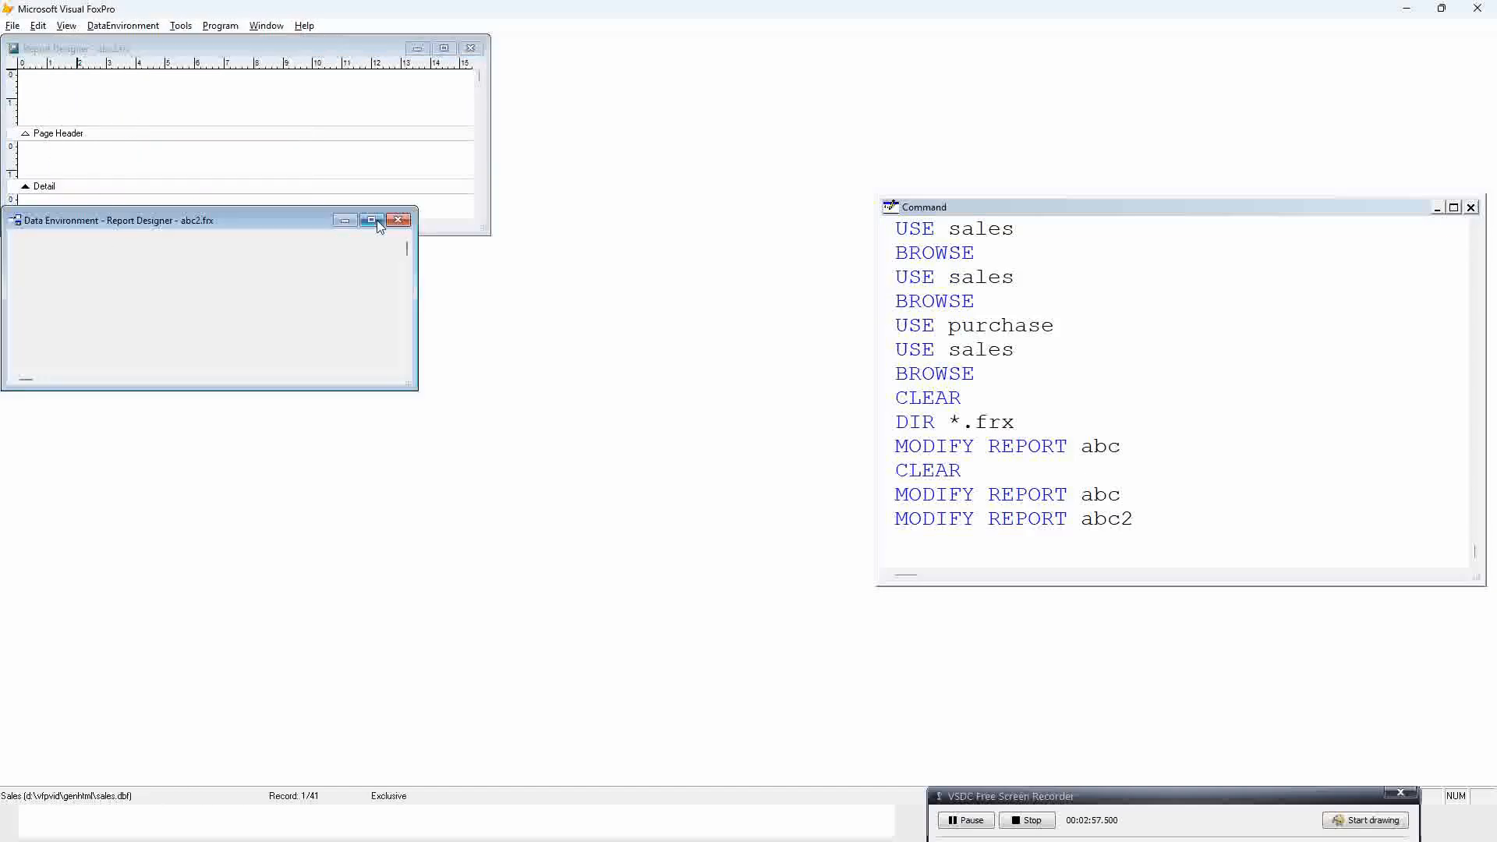
click(397, 222)
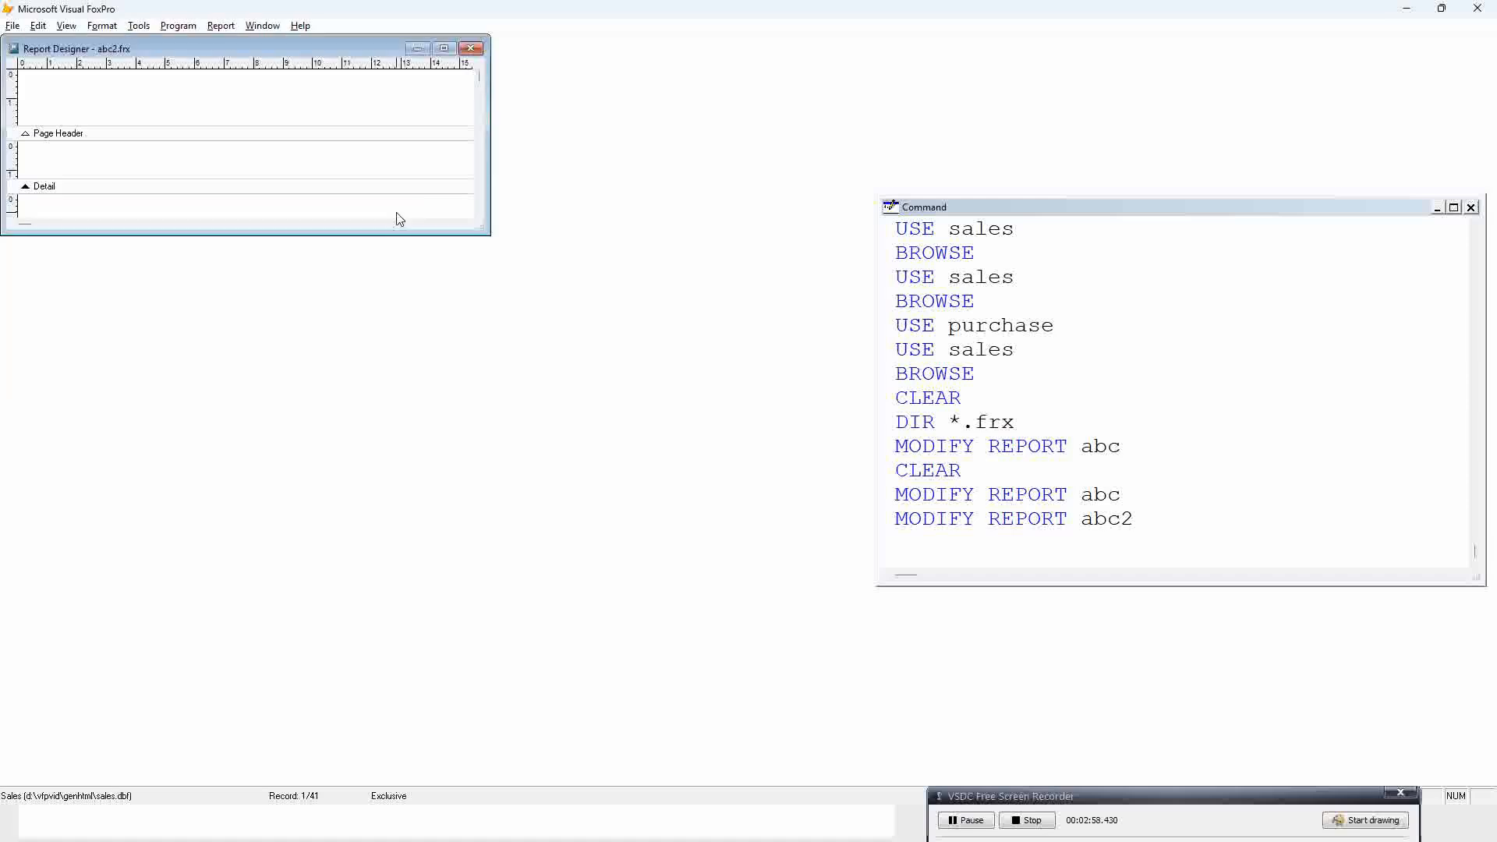
Load the data environment of report abc2 by copying it from the report file abc.FRX, accepting the replacement
click(222, 27)
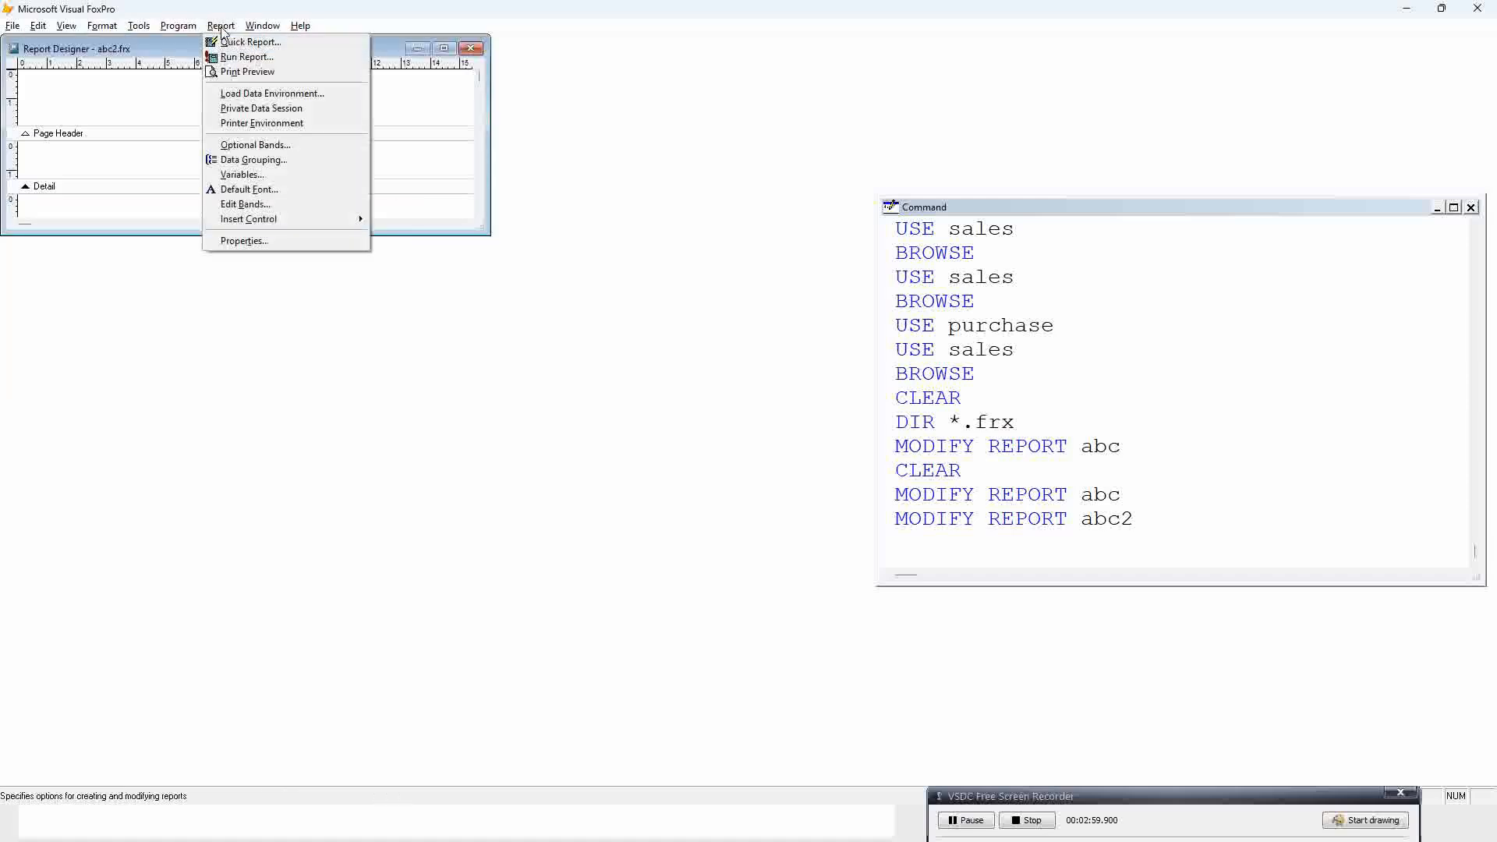
click(287, 98)
click(603, 346)
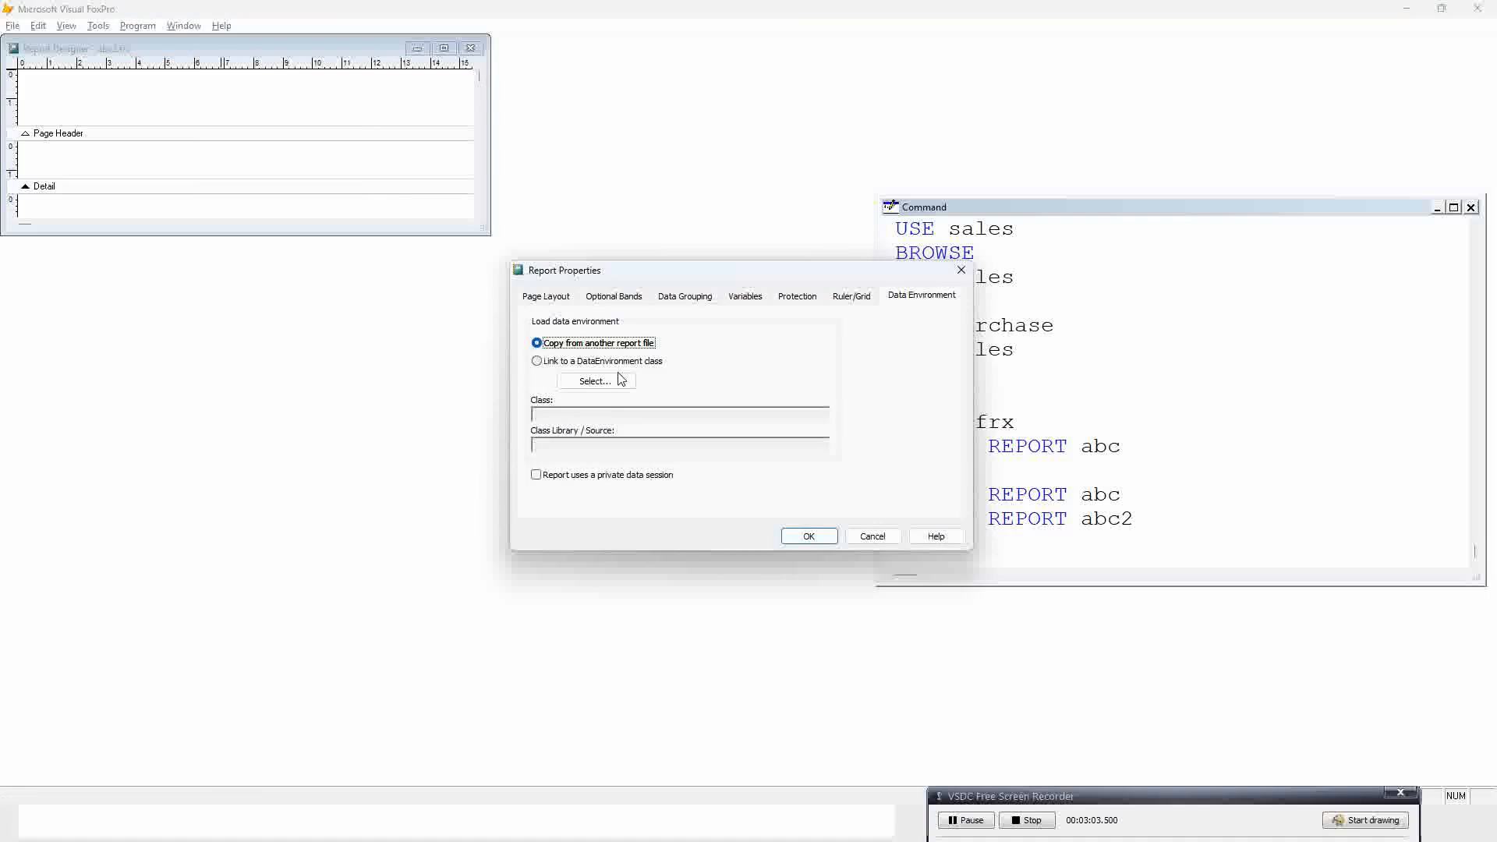
click(605, 382)
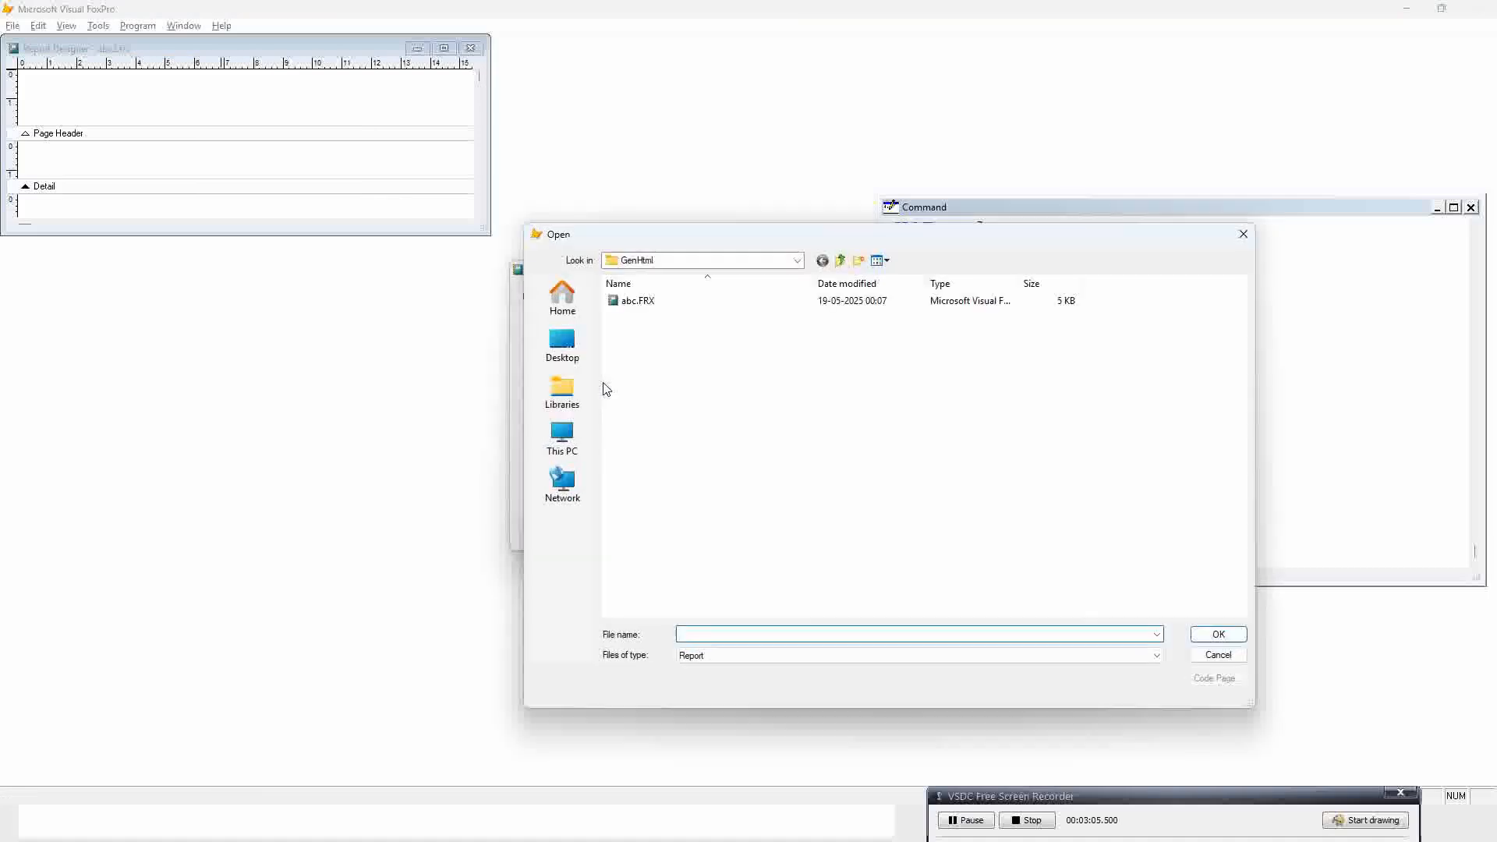
click(640, 312)
double_click(639, 306)
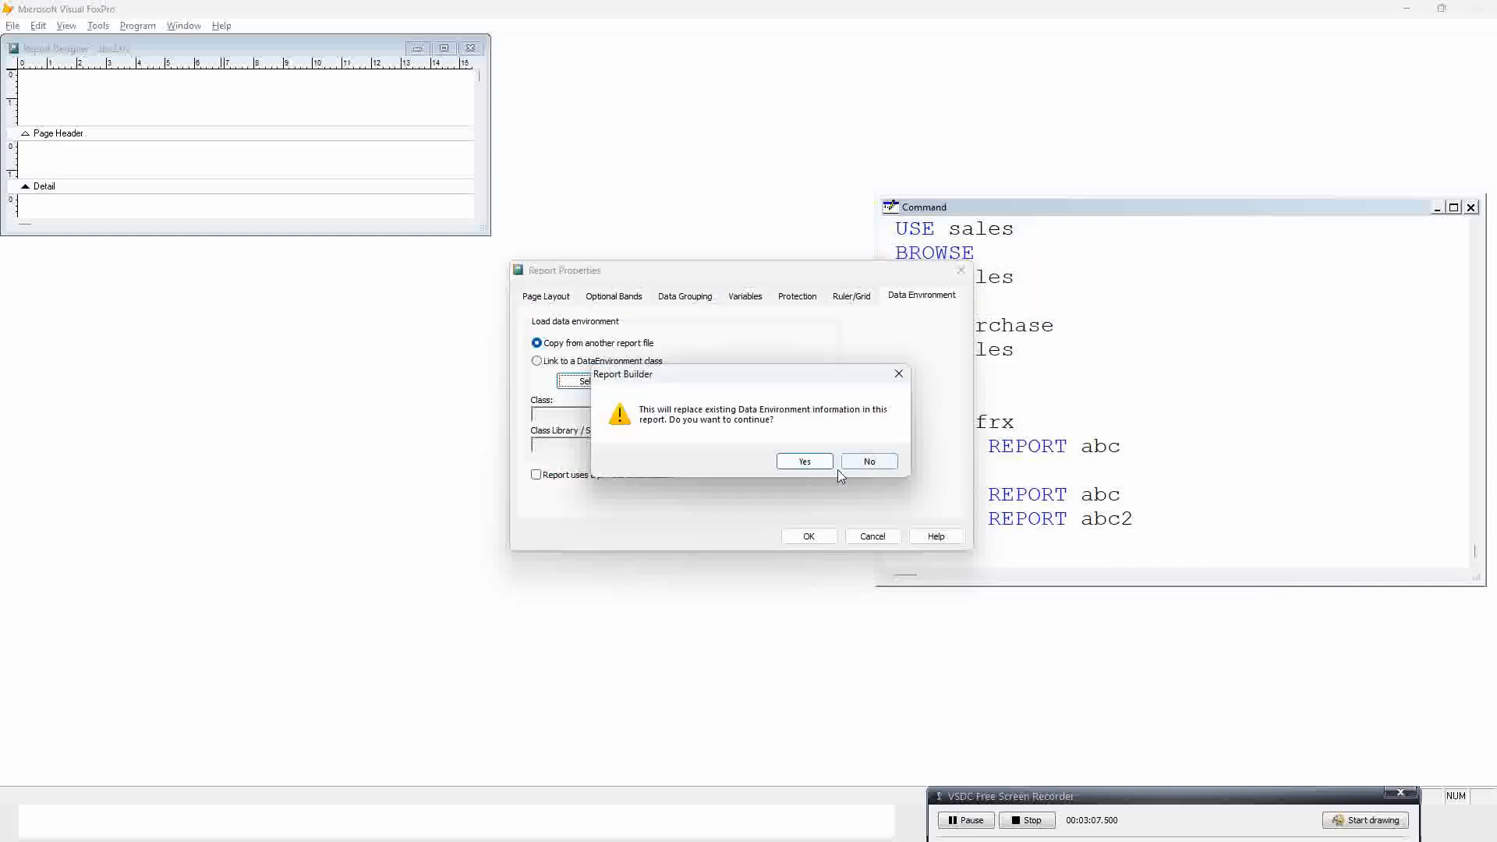
click(803, 460)
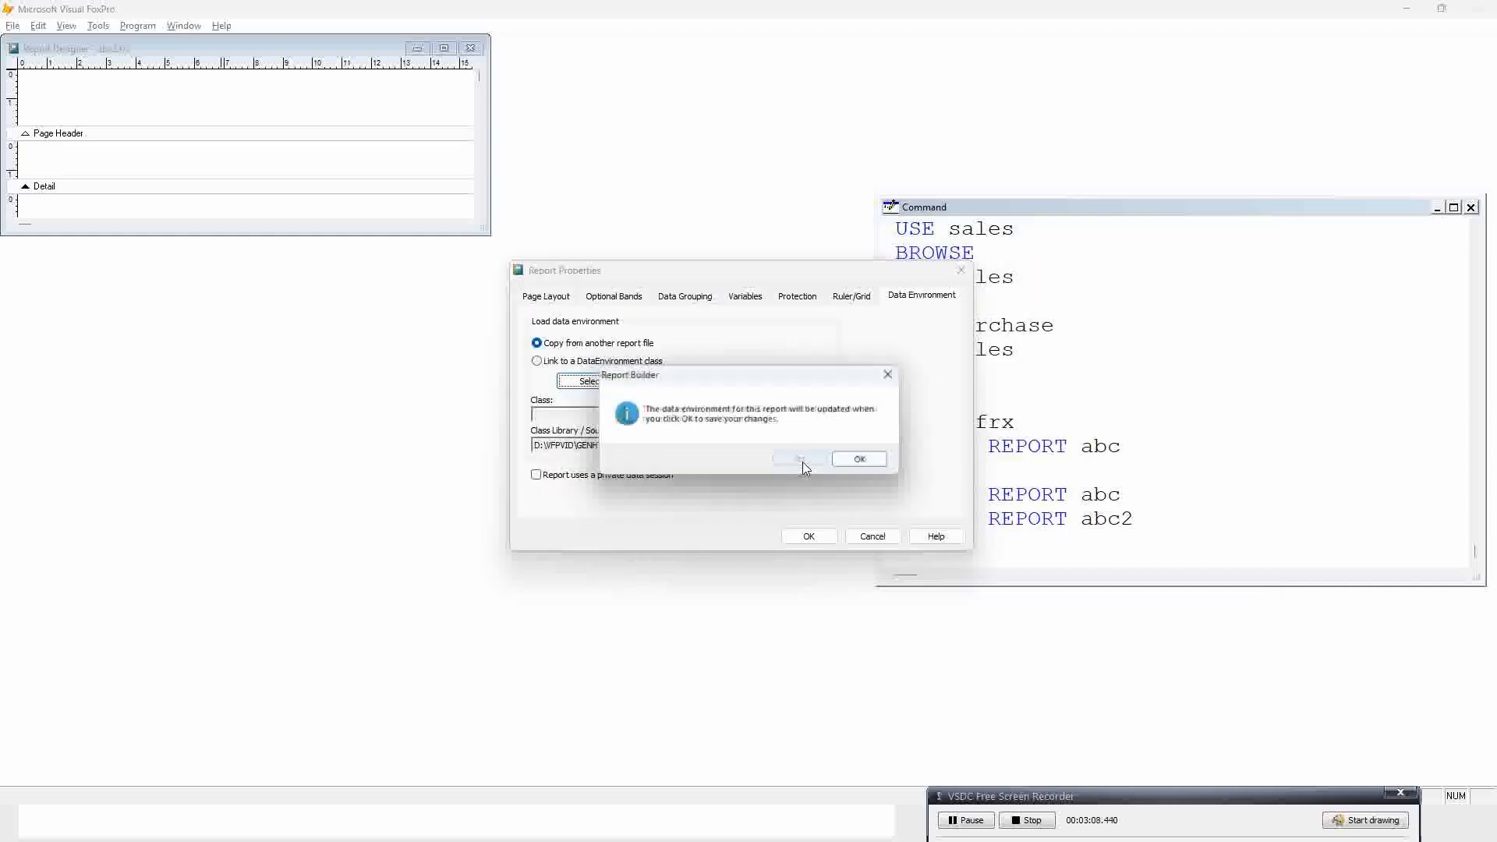
click(862, 462)
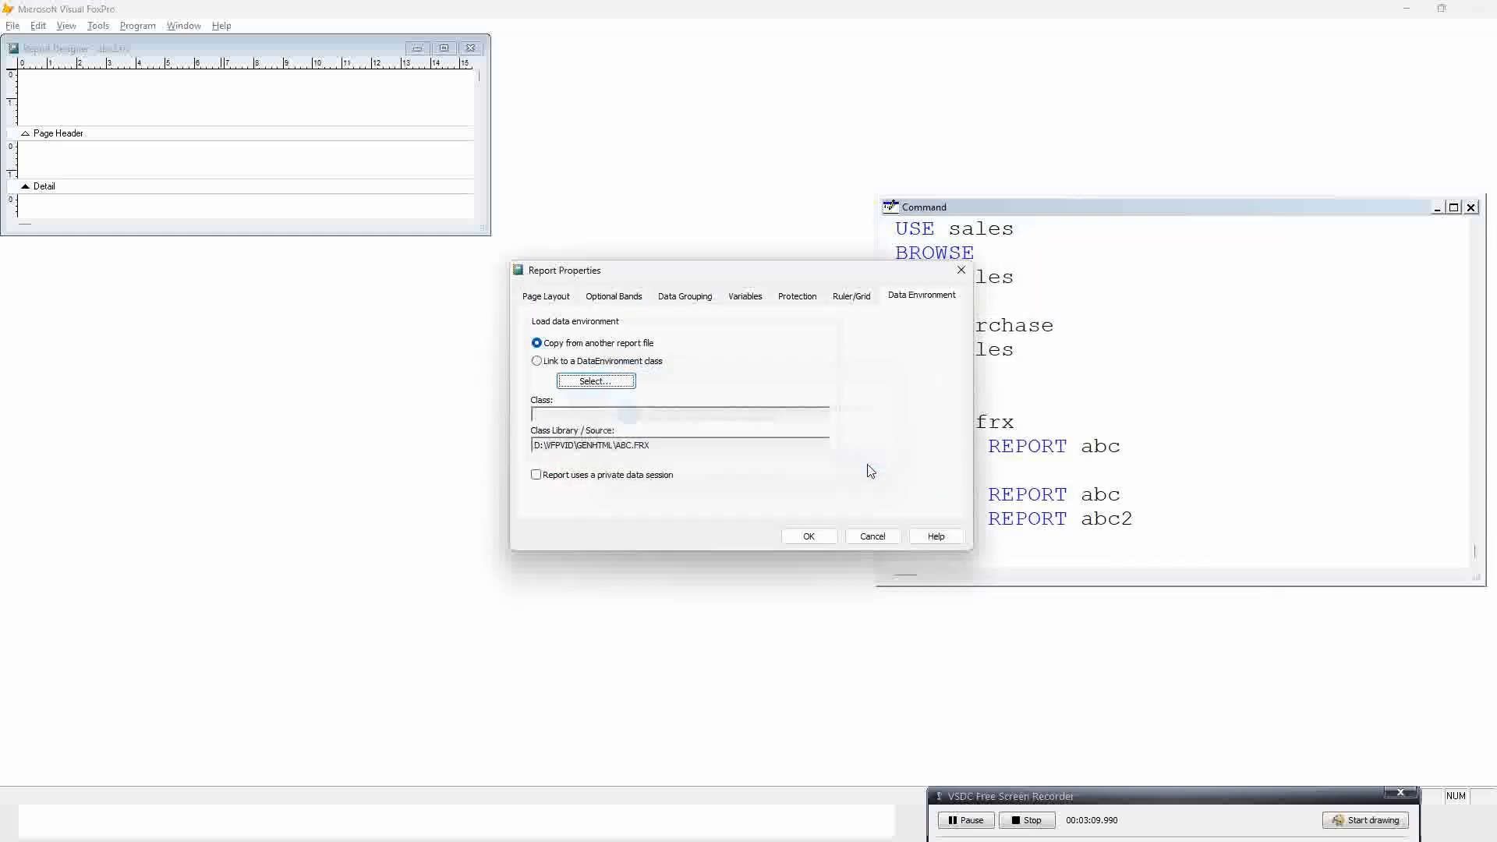
click(817, 537)
Check the tables in abc2's data environment after the copy, and close it
click(68, 26)
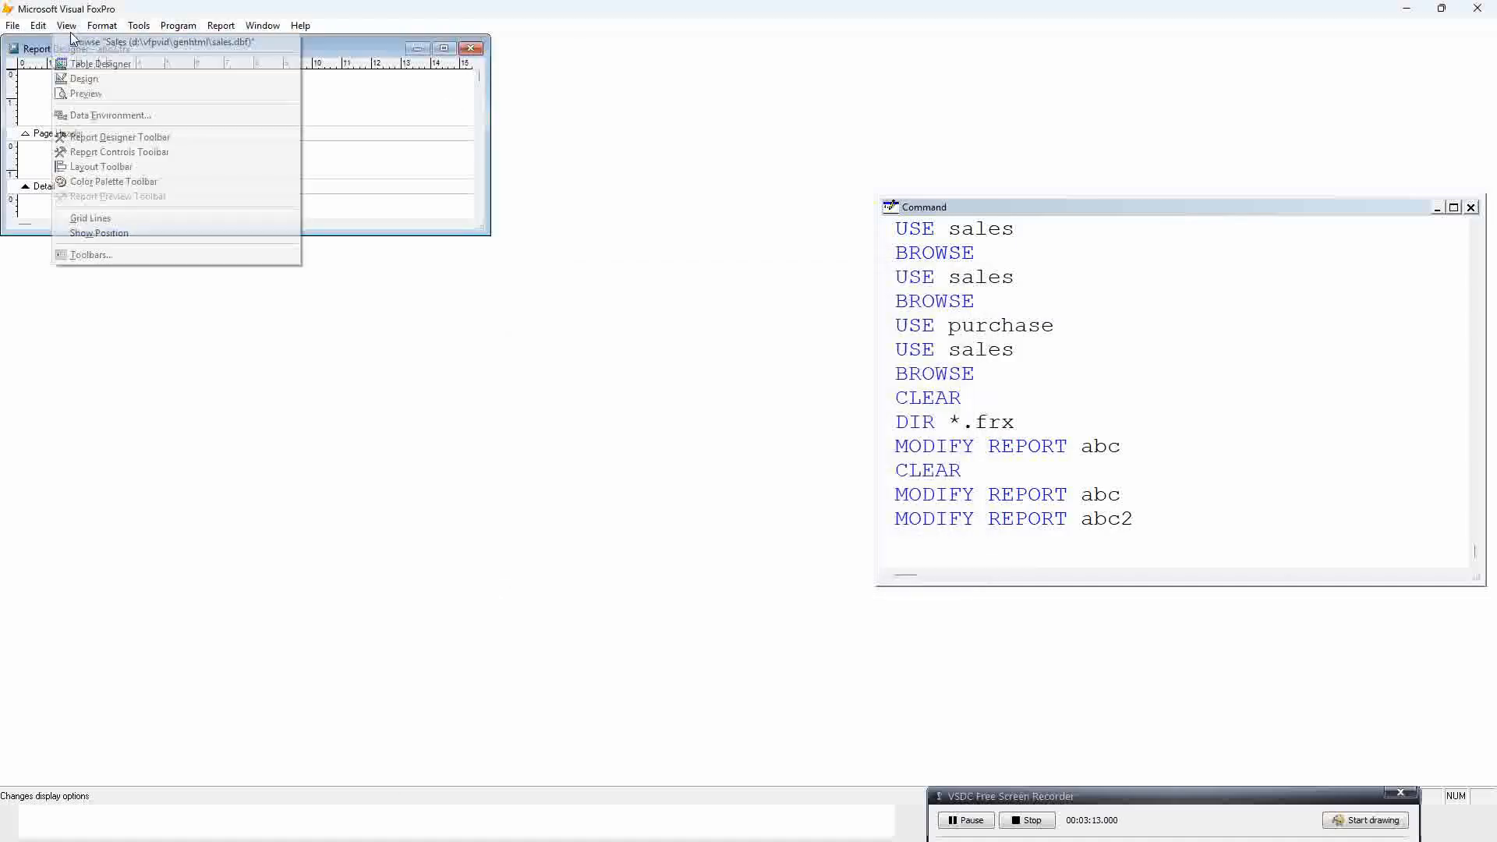
click(89, 117)
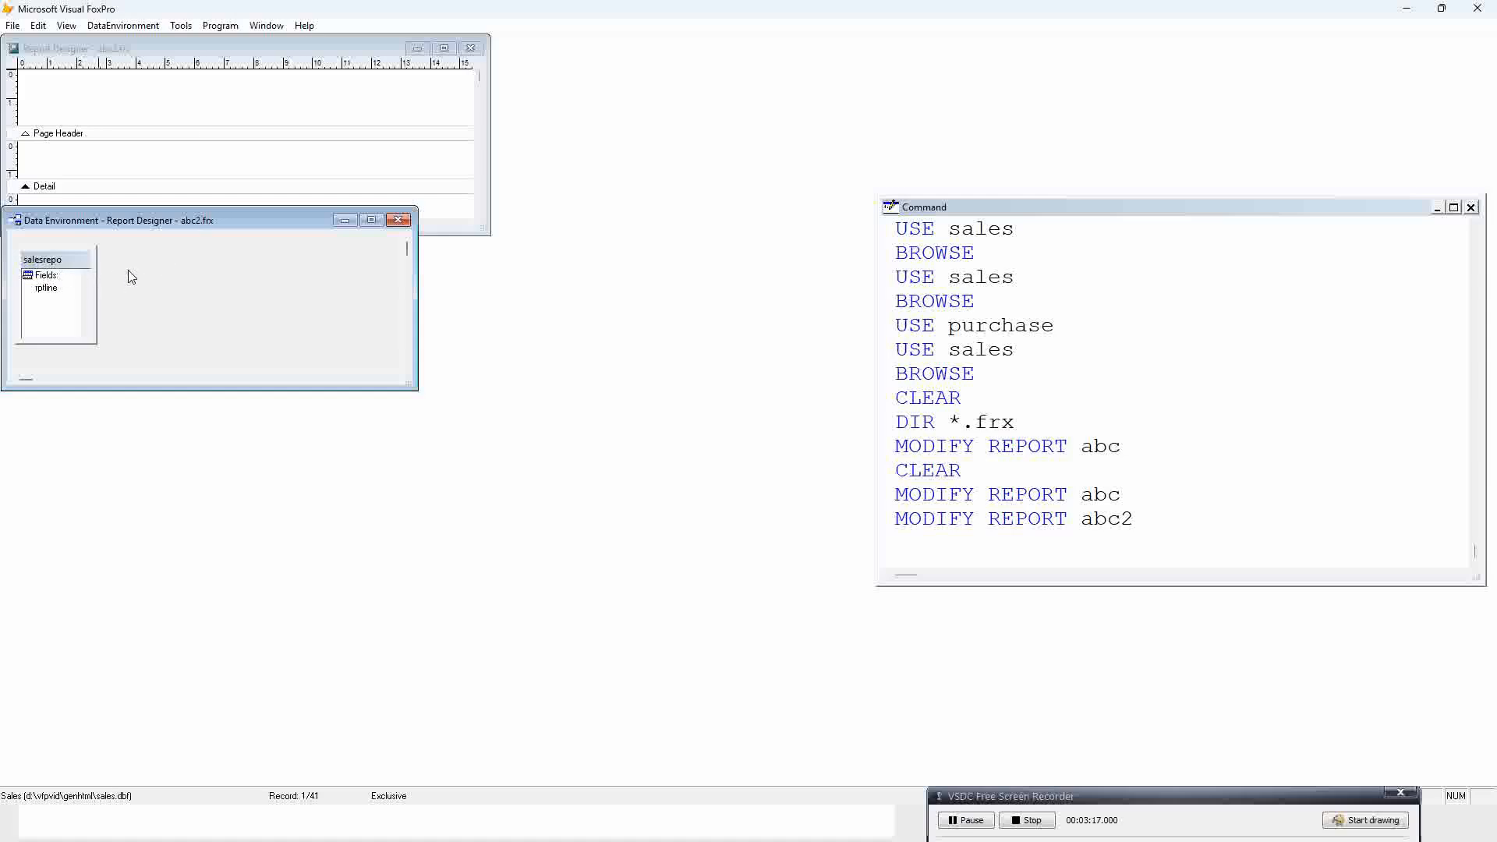
click(72, 264)
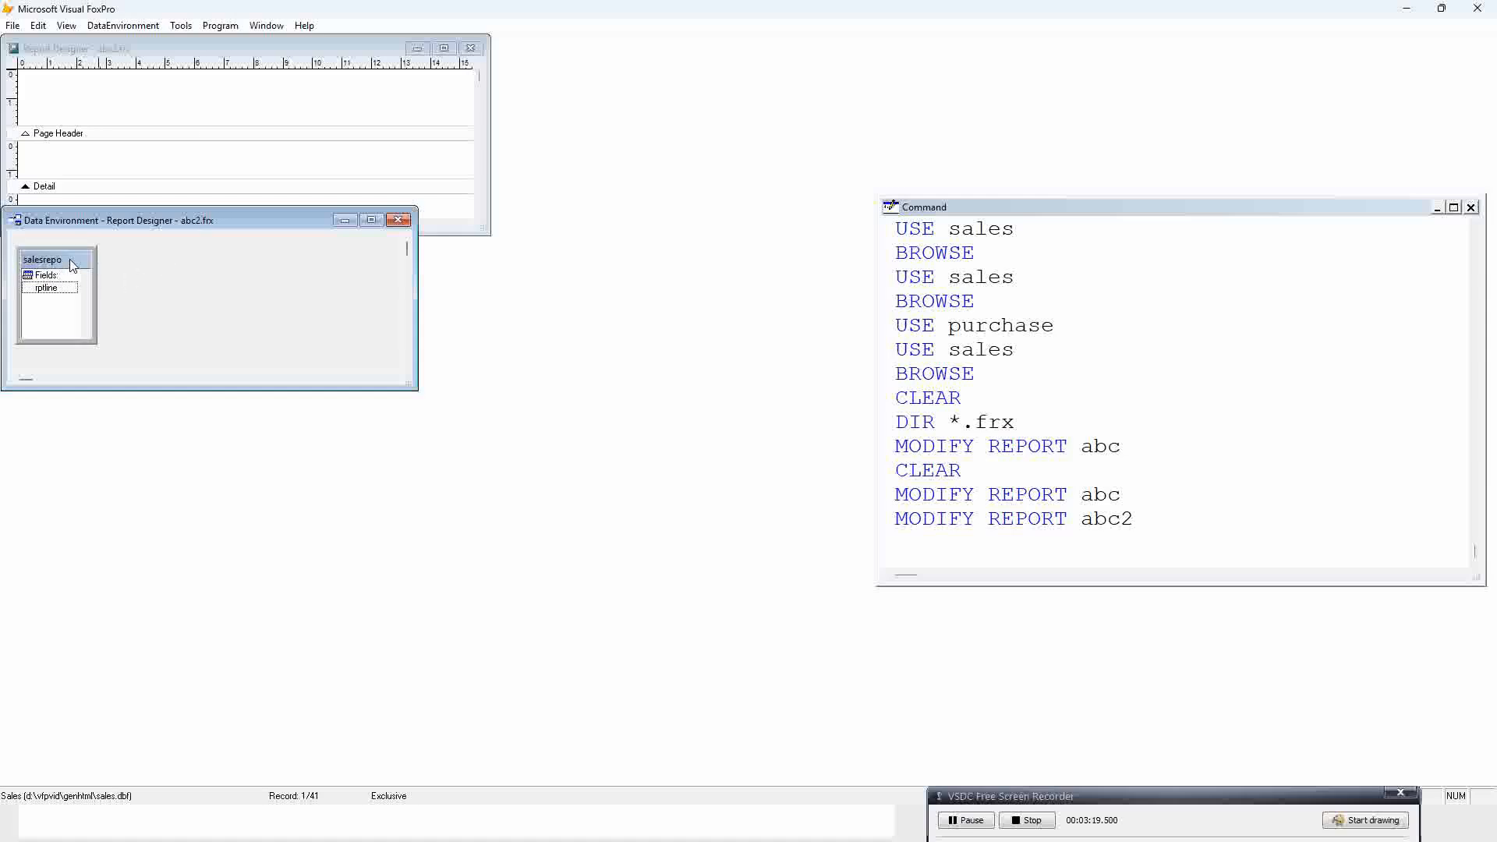
click(398, 220)
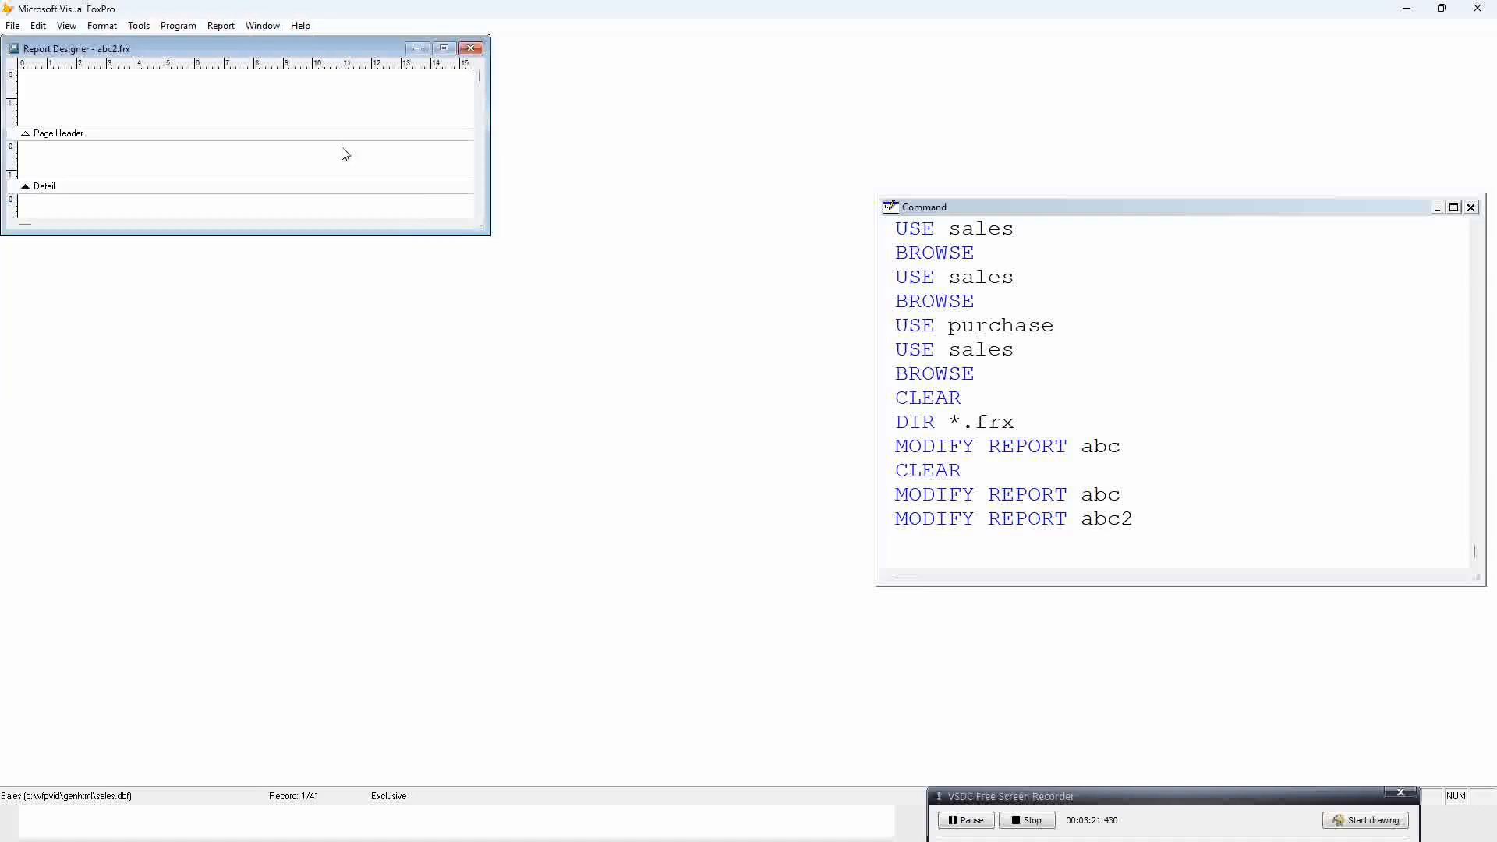
Review the data environment loading options in abc2's report properties and leave them without changes
click(224, 27)
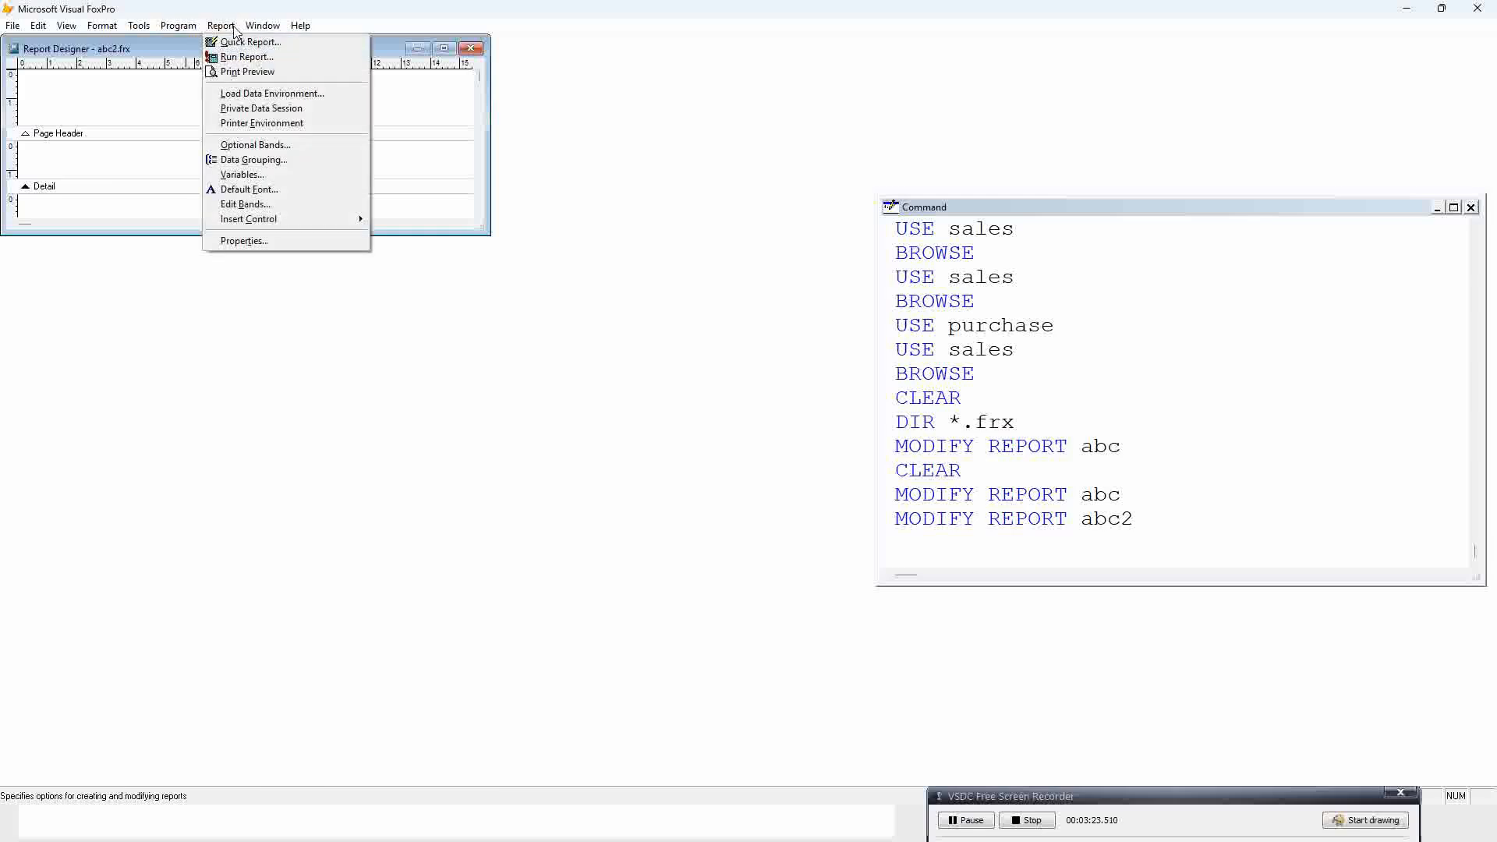
click(295, 100)
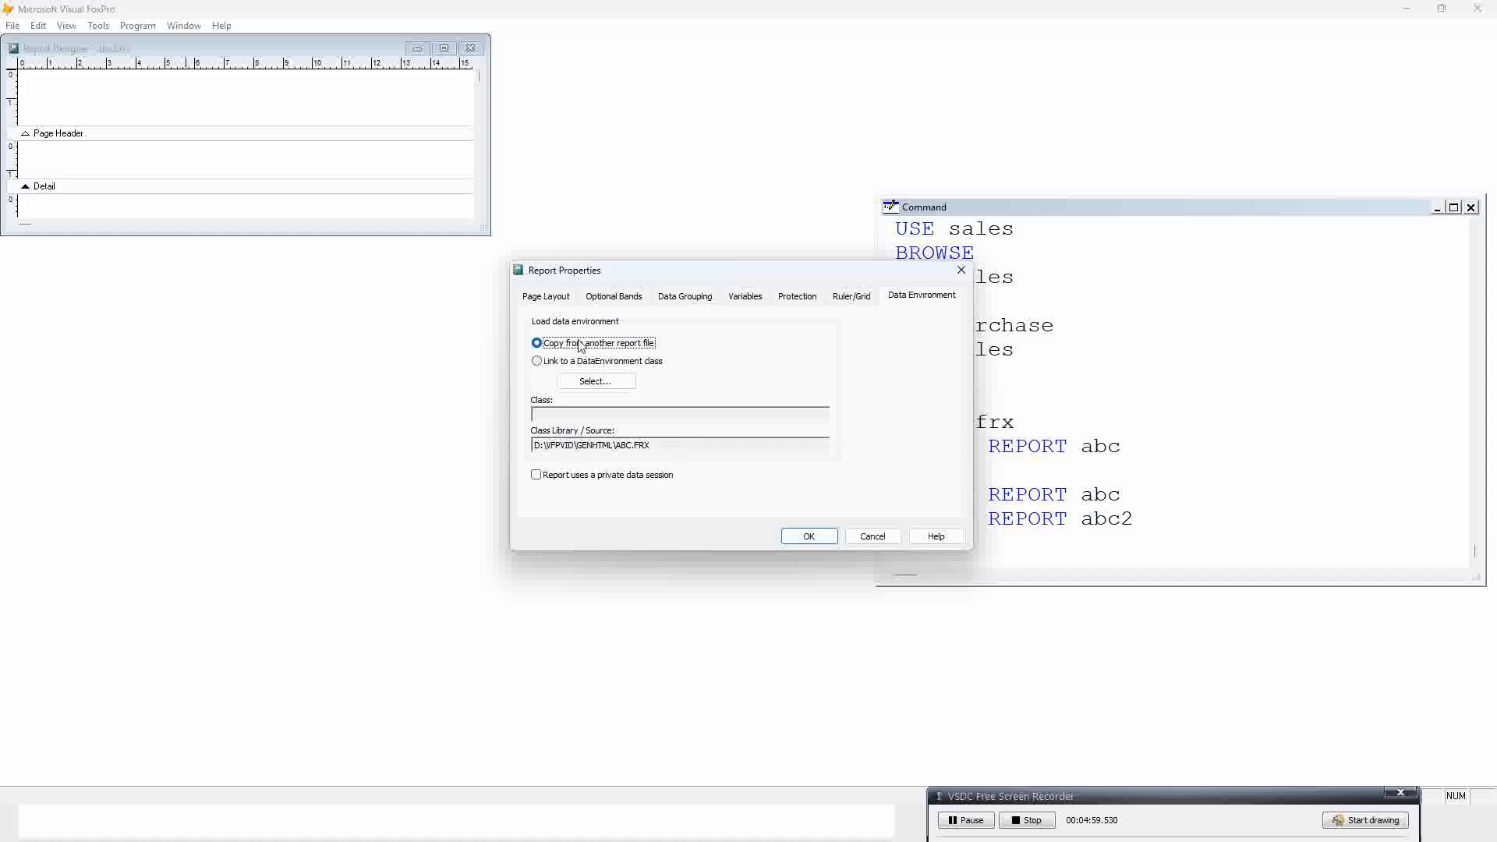
click(873, 538)
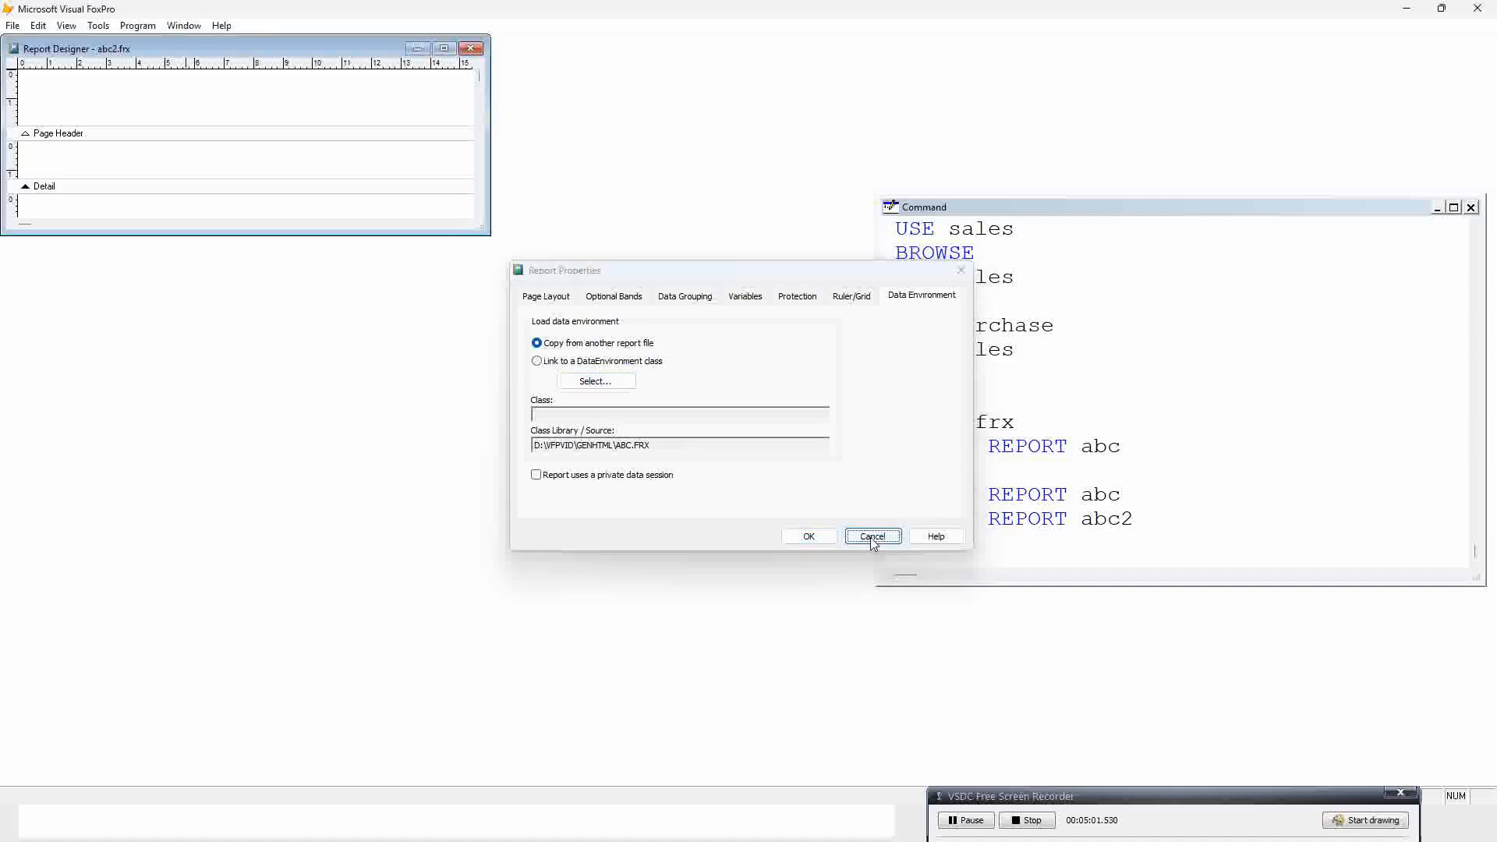
Replace the data environment of report abc2 with a copy from another report file, accepting the replacement and saving the report properties
click(221, 27)
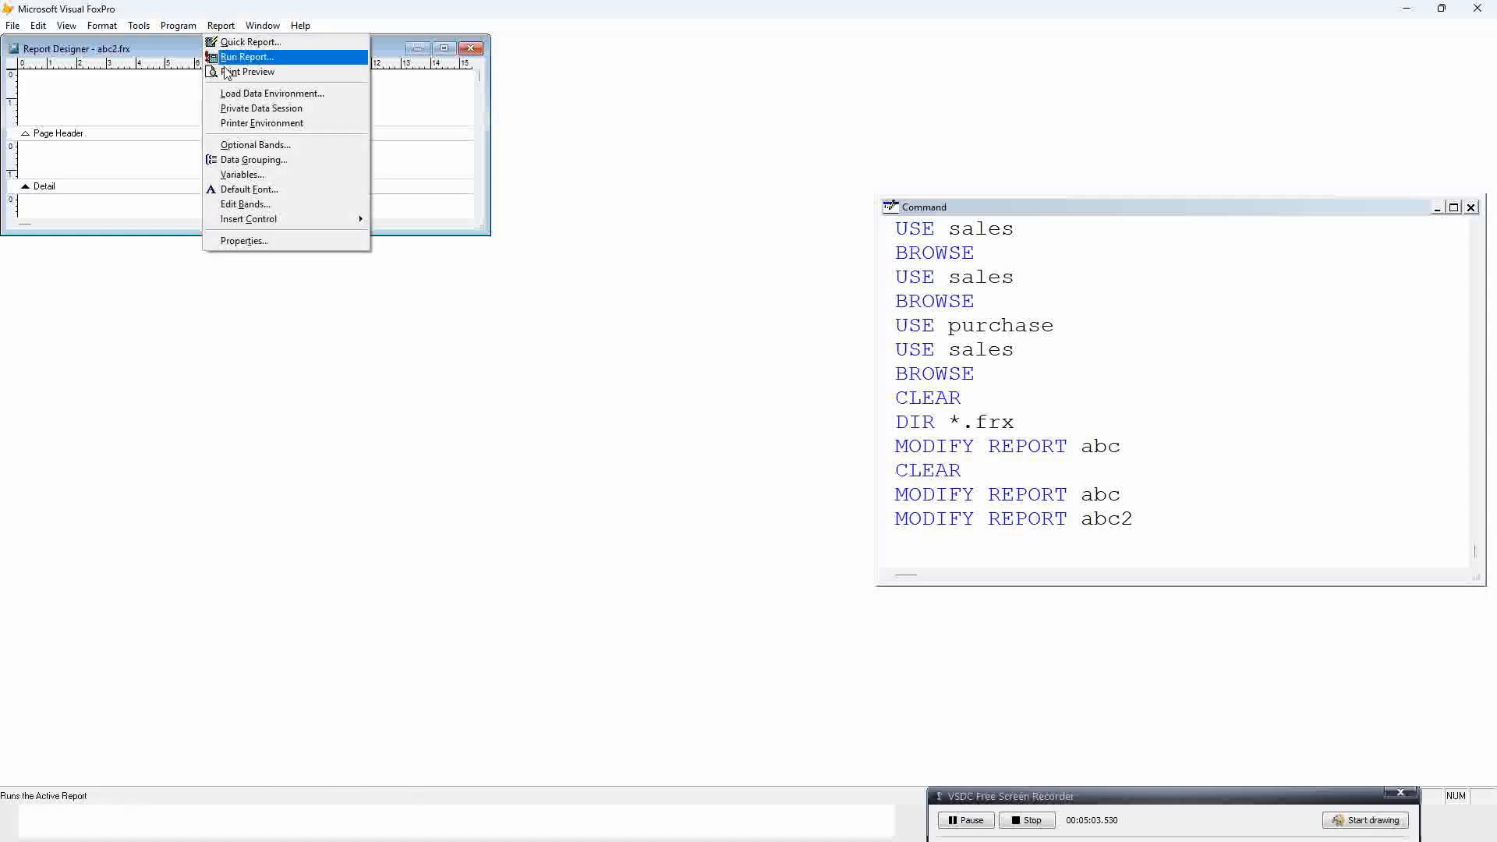
click(255, 94)
click(595, 381)
double_click(641, 304)
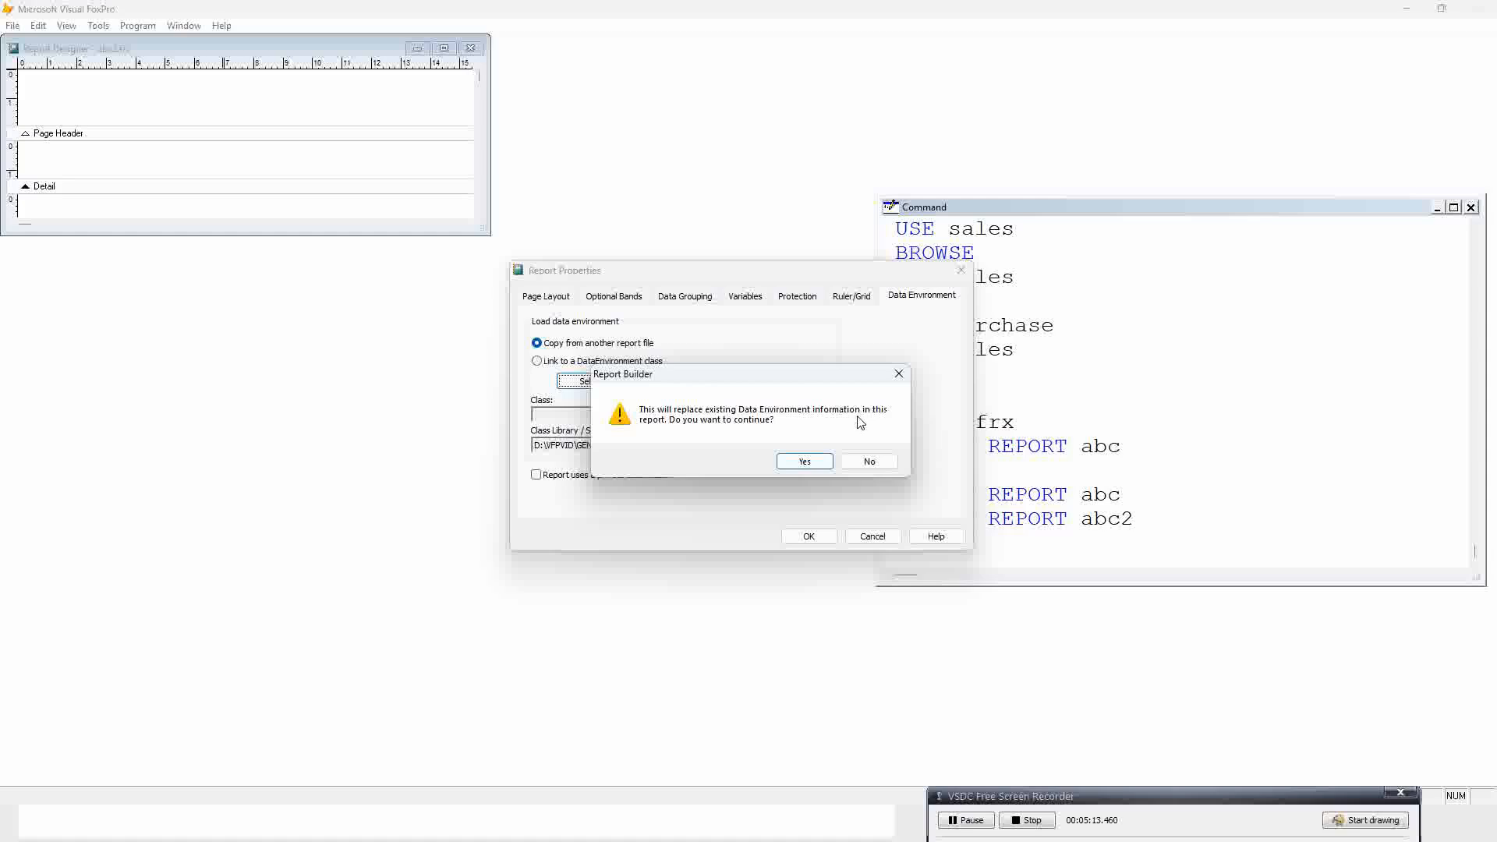
click(793, 464)
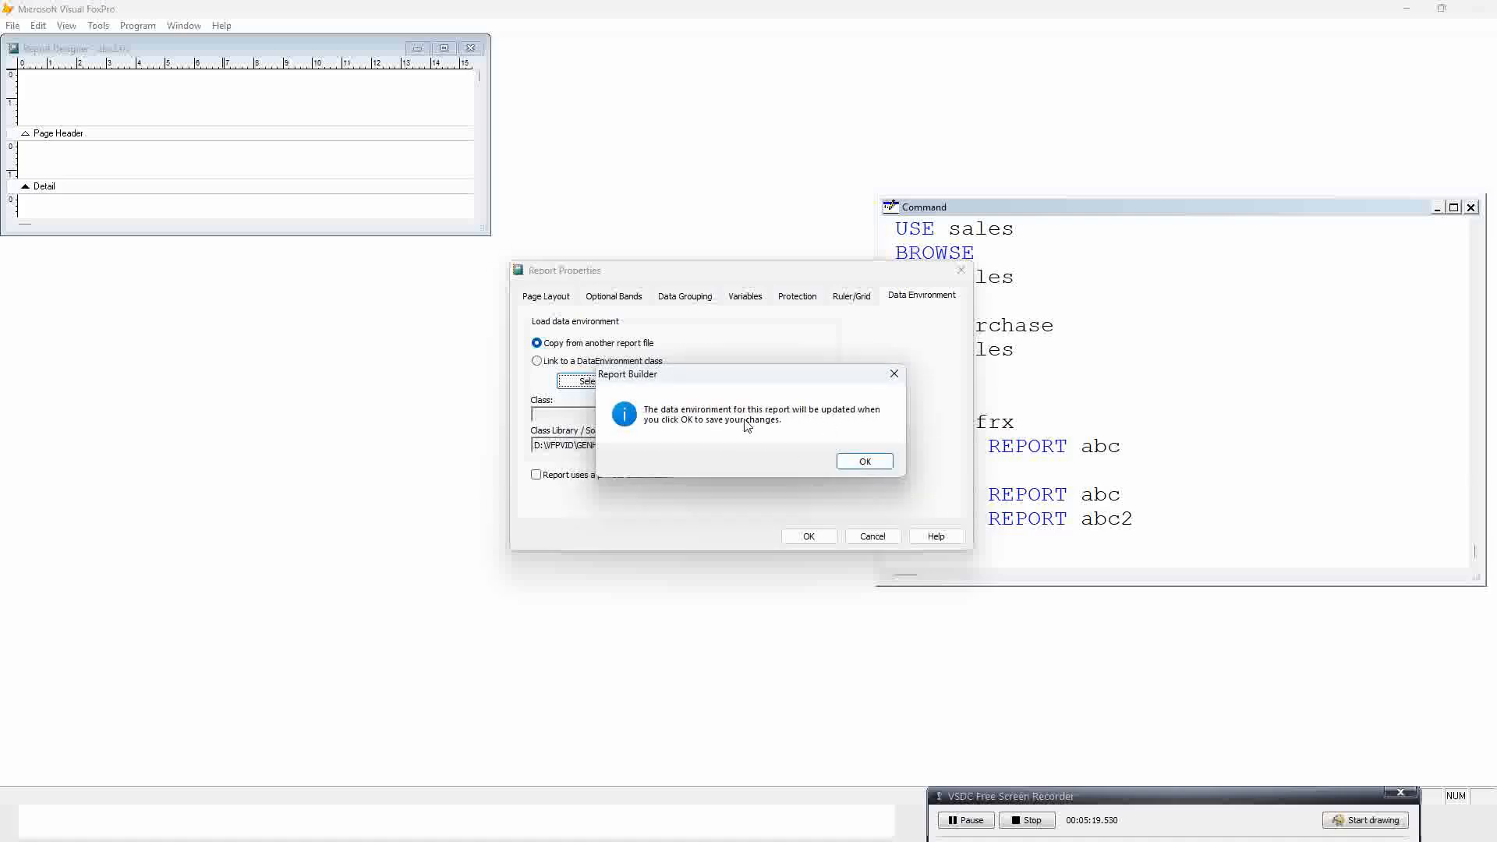
click(877, 465)
click(812, 538)
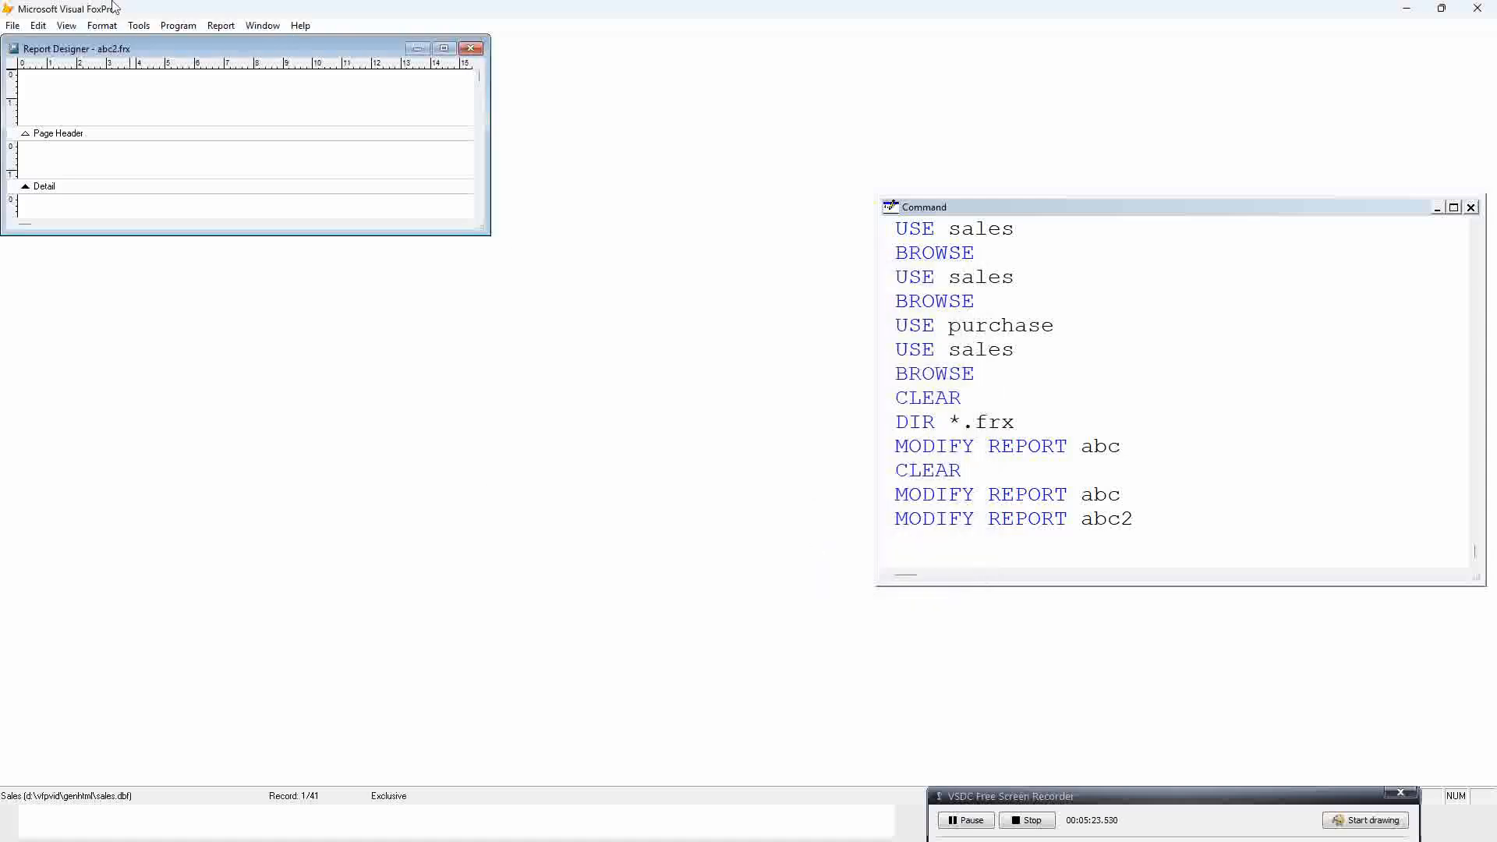
Open abc2's data environment and examine the salesrepo table it contains
click(69, 28)
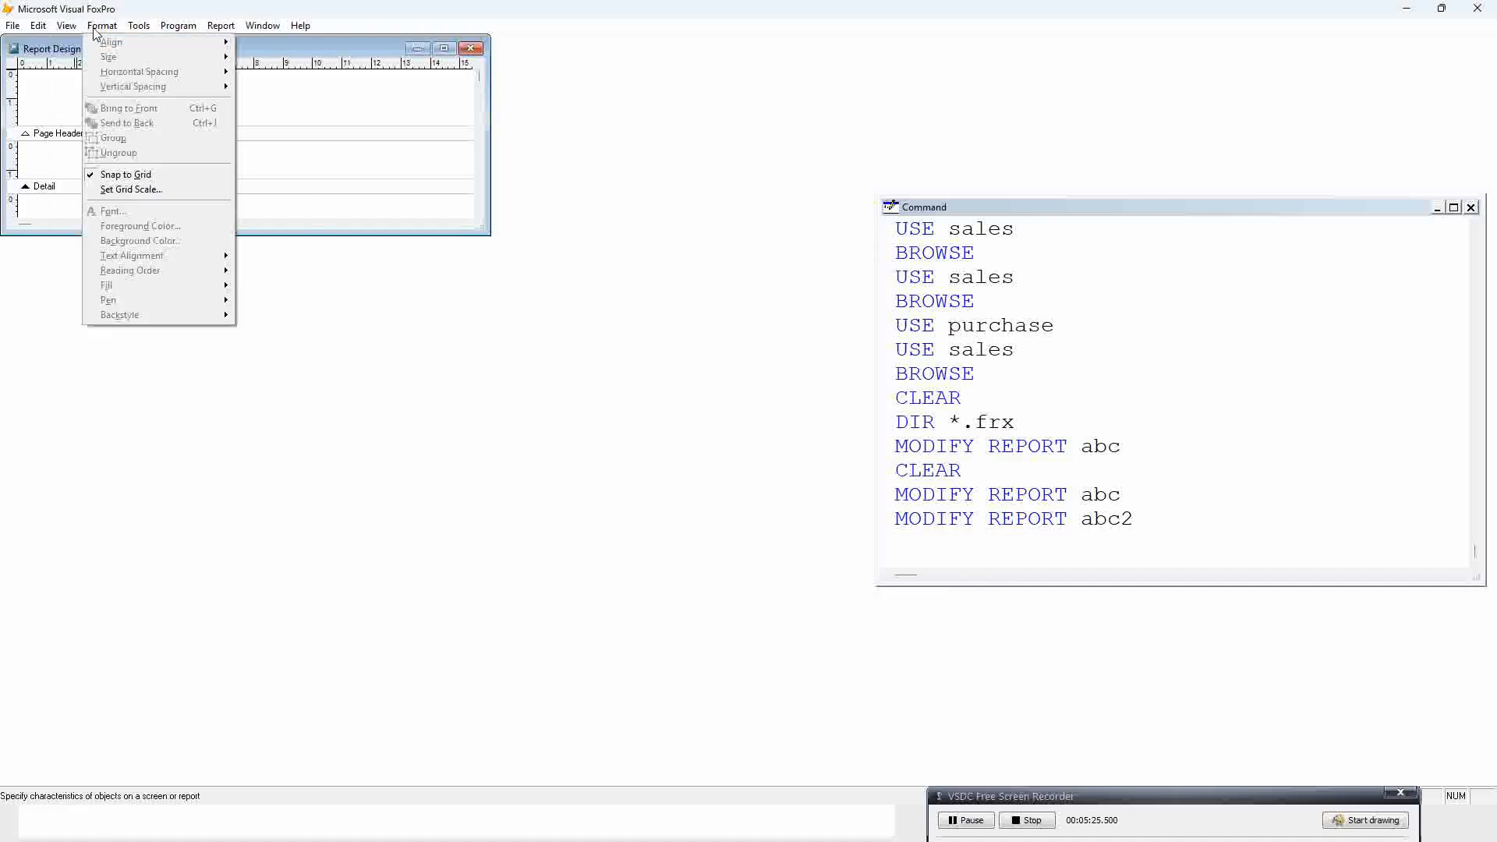
click(94, 114)
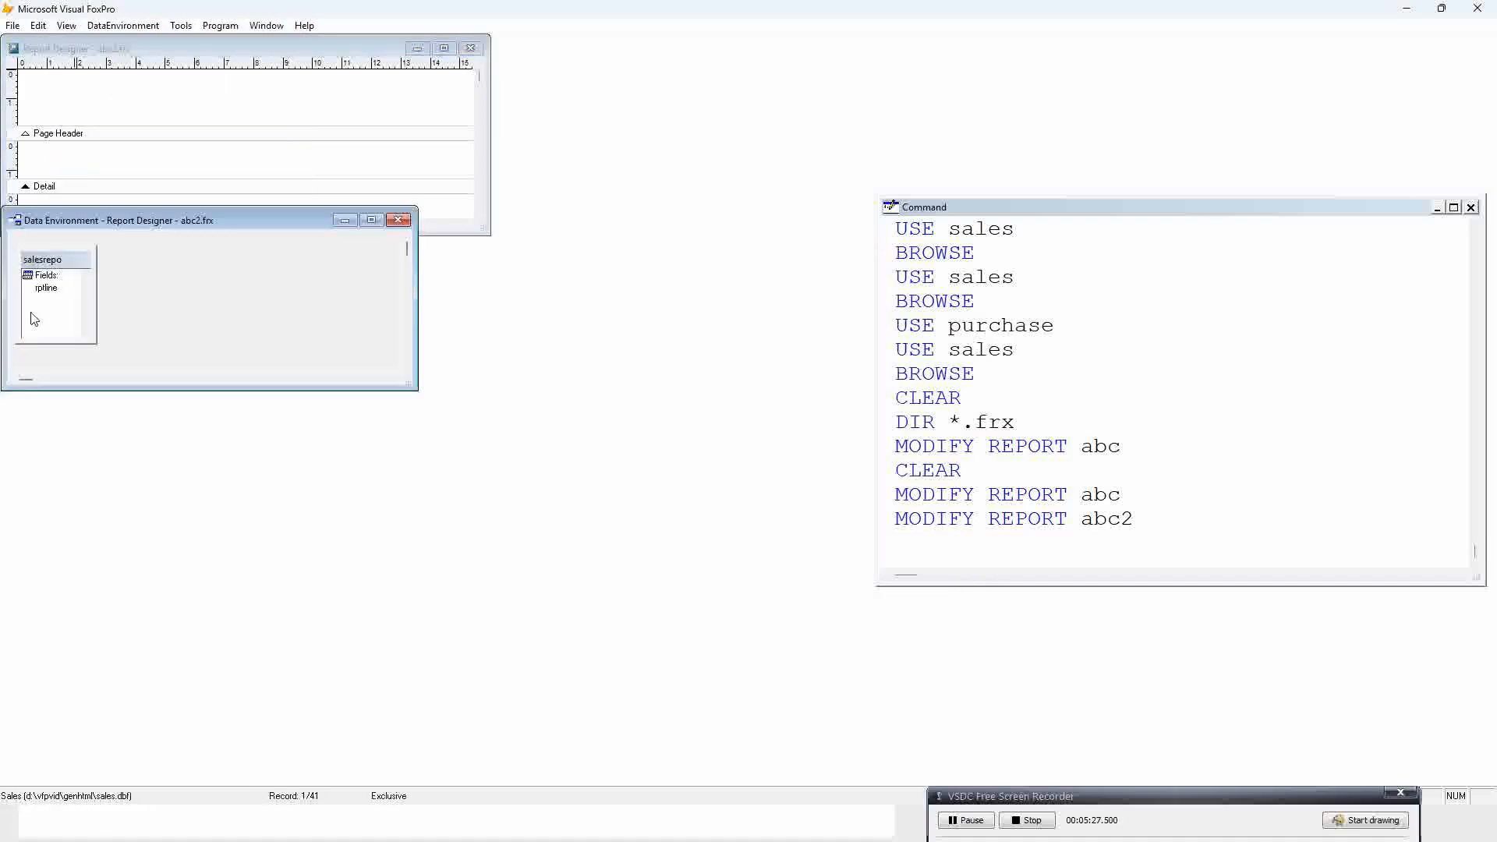
click(64, 263)
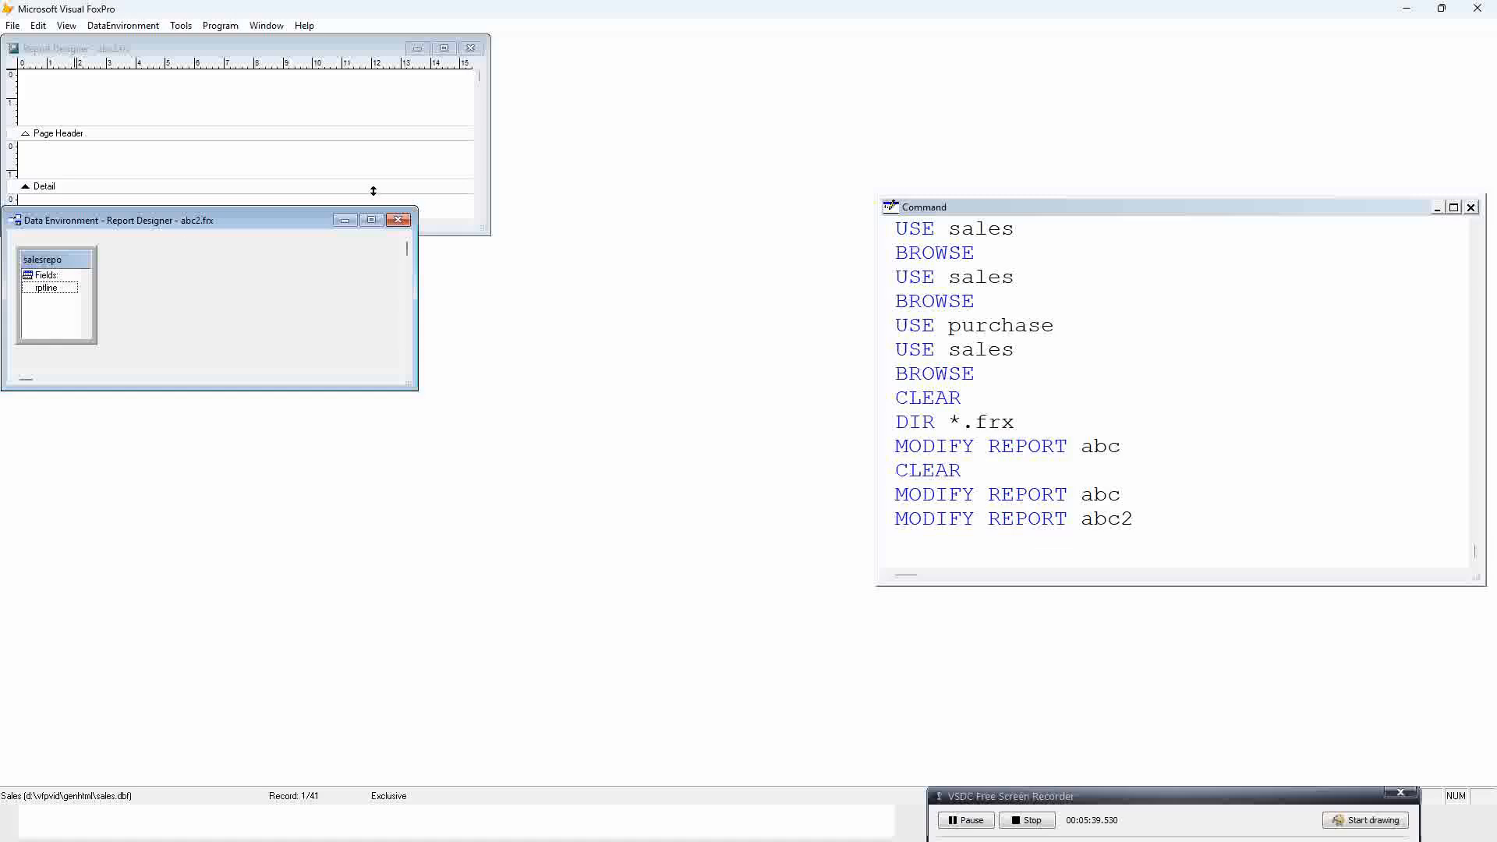
key(alt+Tab)
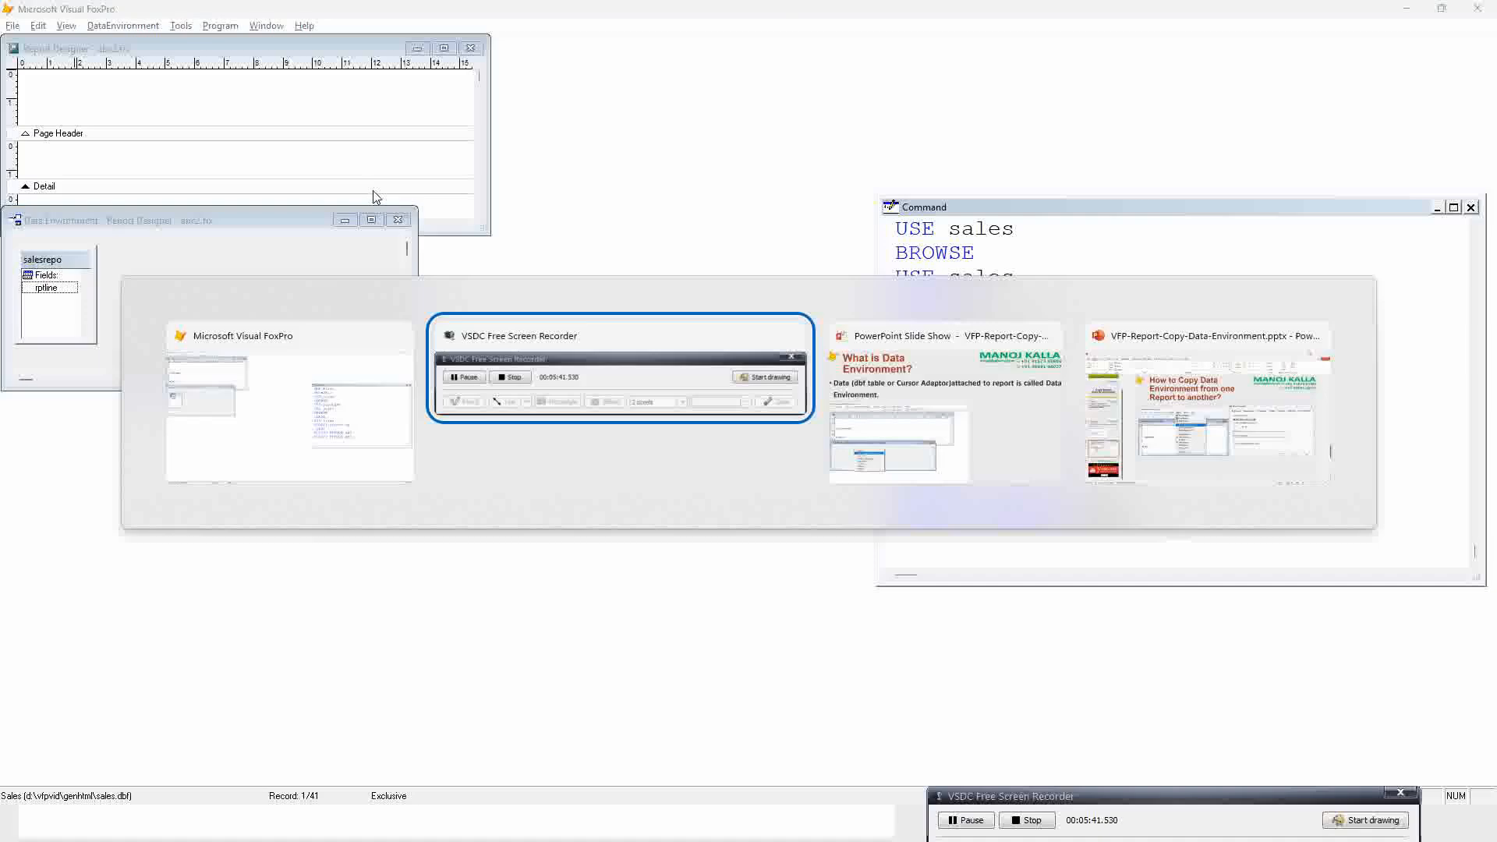
key(alt+Tab)
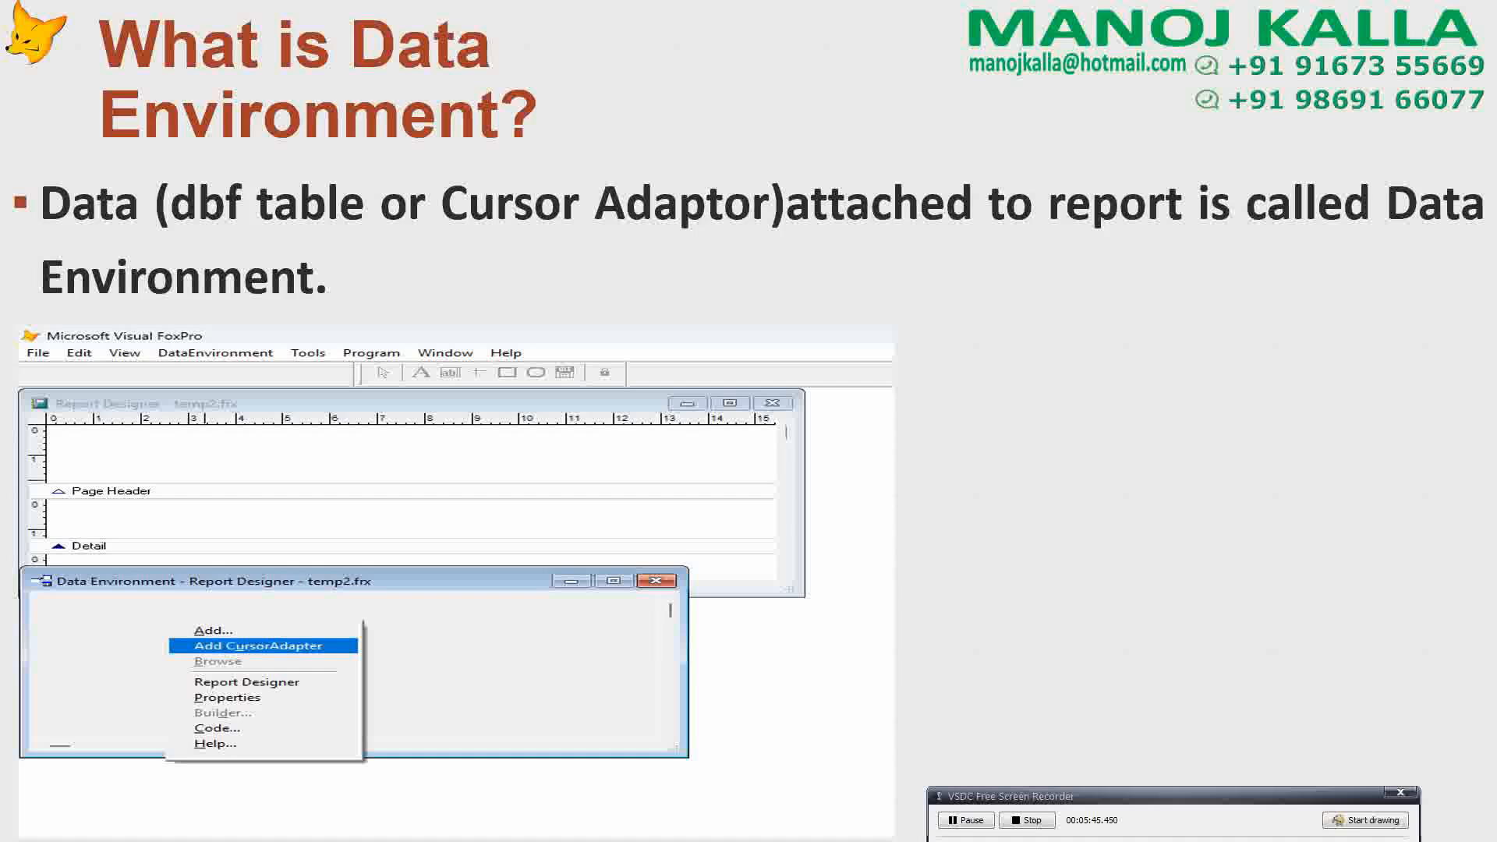
key(Right)
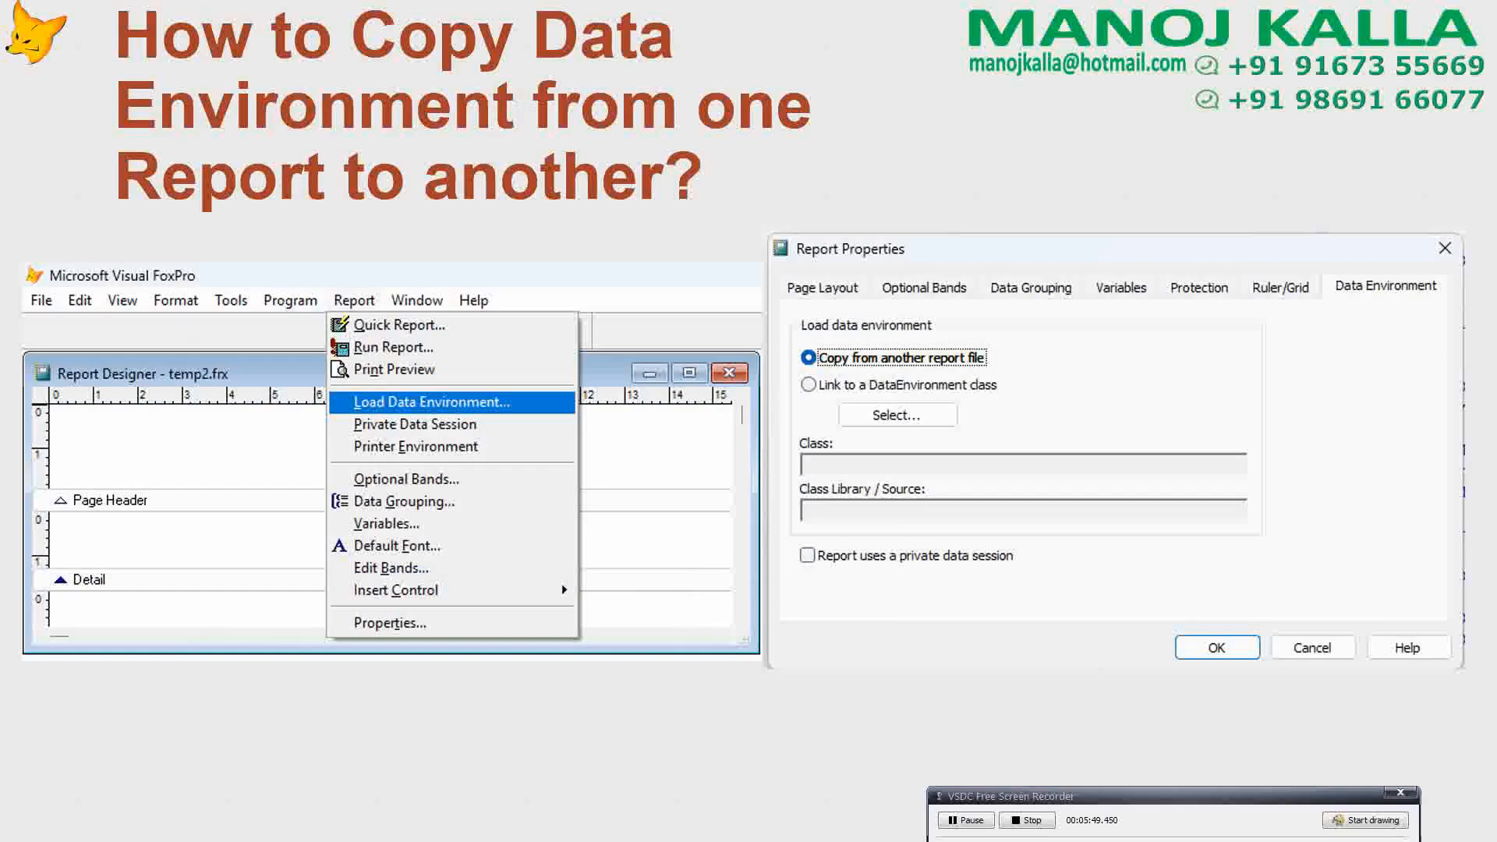
key(Right)
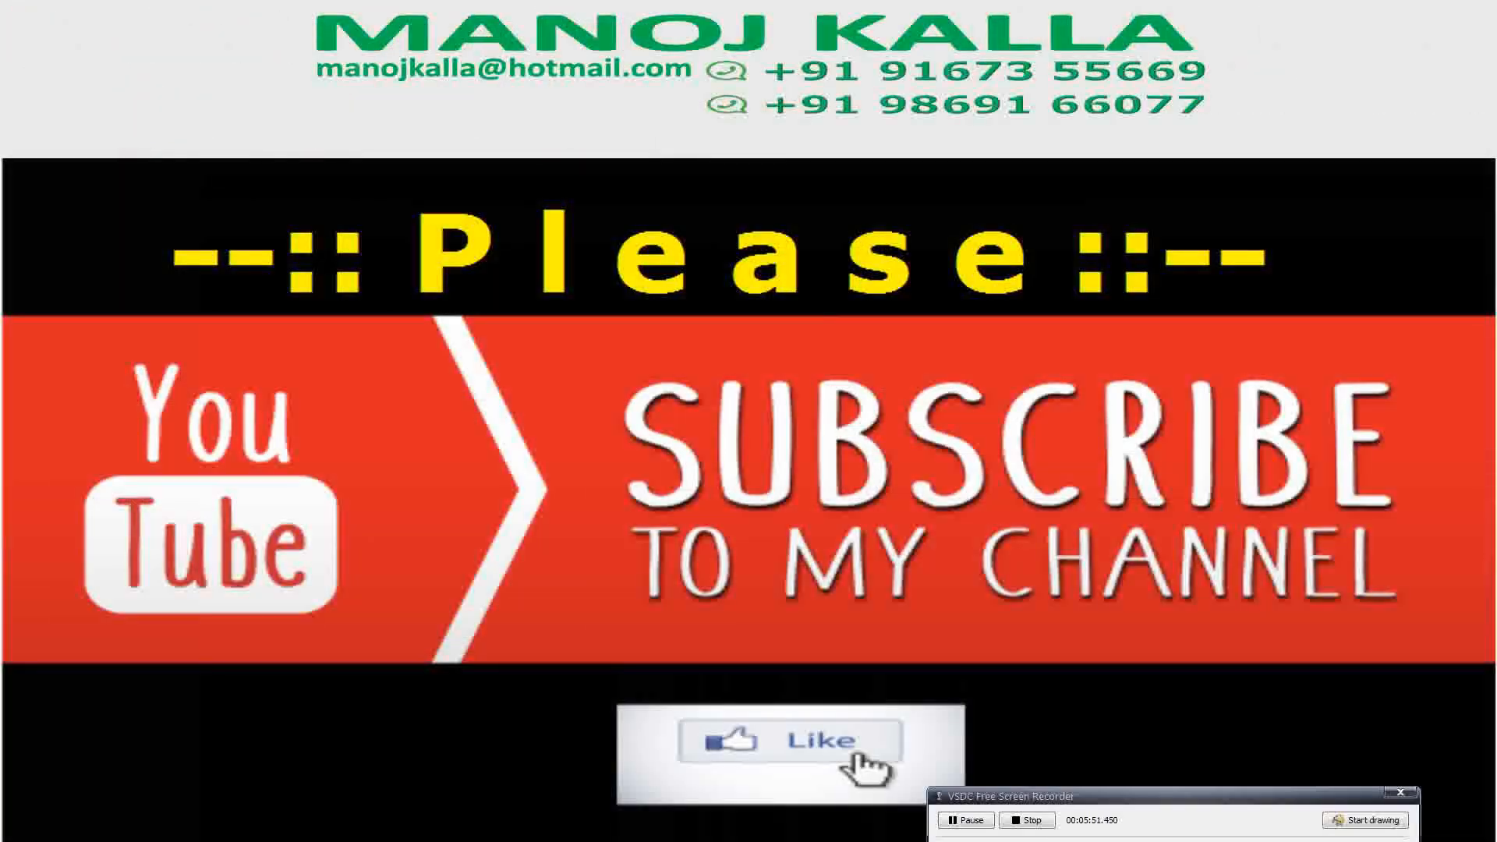